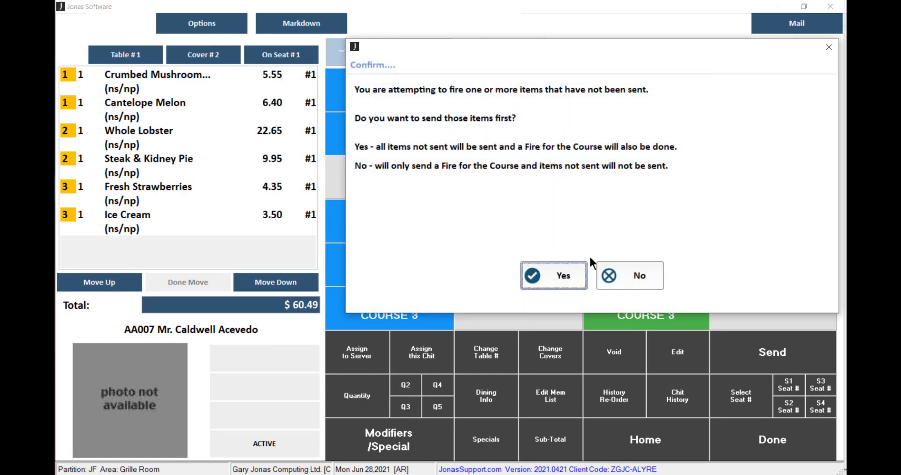
Step: Confirm sending the six unsent items along with firing Course 1
click(584, 277)
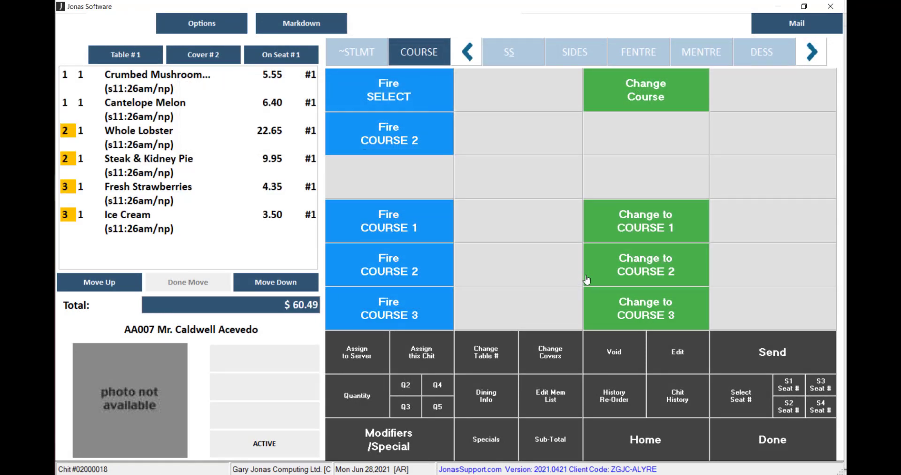
Step: Move Fresh Strawberries from its course to Course 2
click(181, 189)
click(619, 105)
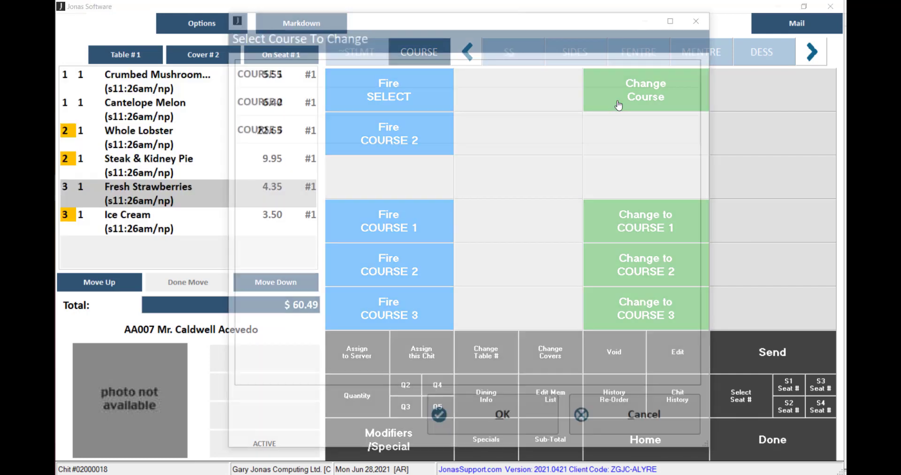
click(344, 114)
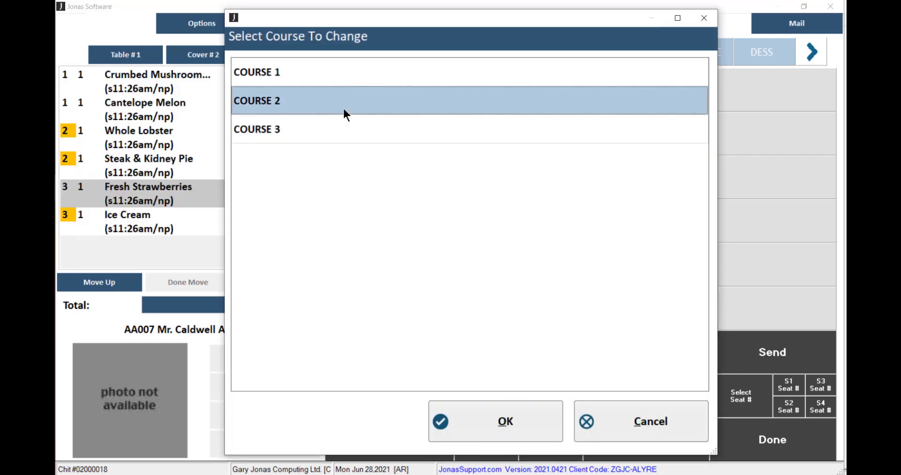
click(467, 420)
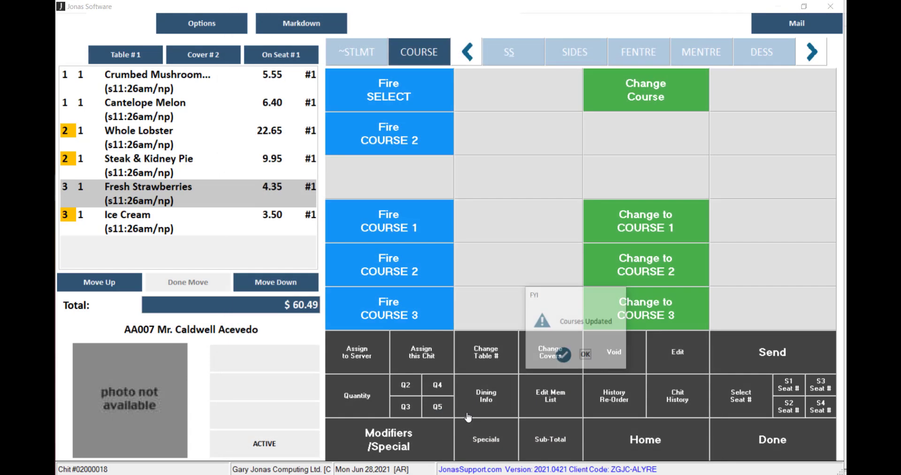
click(557, 361)
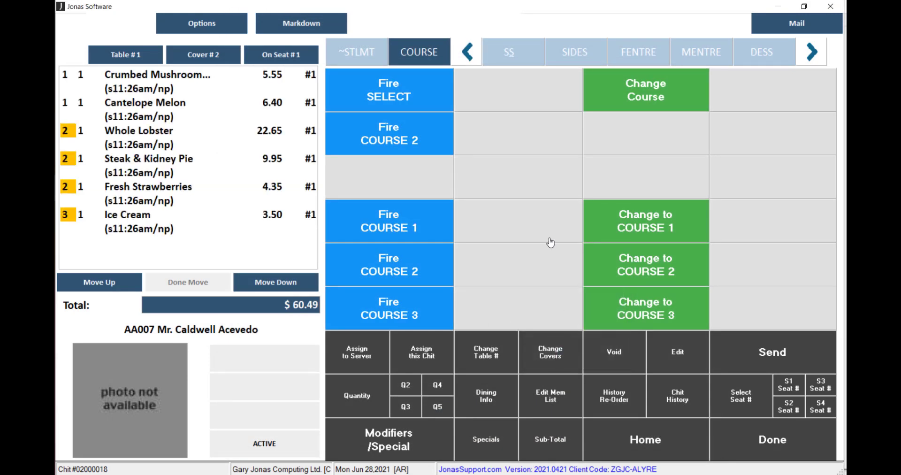
Step: Fire Course 2 and Course 3 to the kitchen, then show the side dishes
click(449, 268)
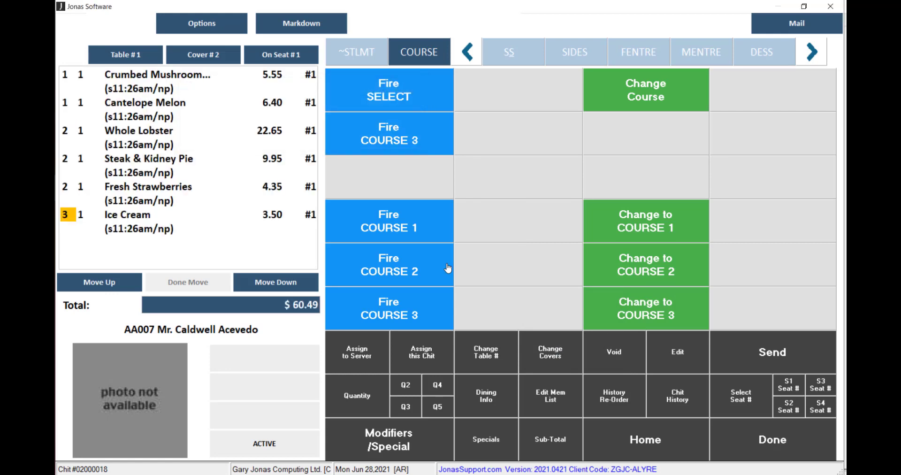
click(448, 82)
click(447, 81)
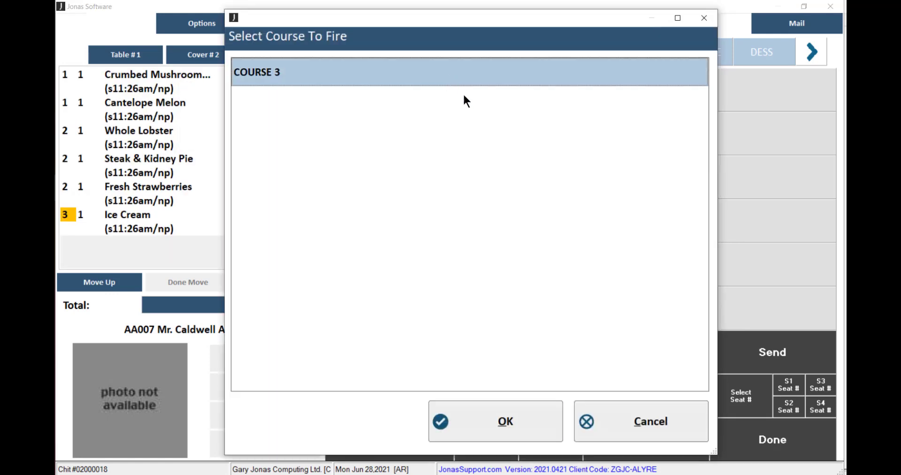
click(525, 416)
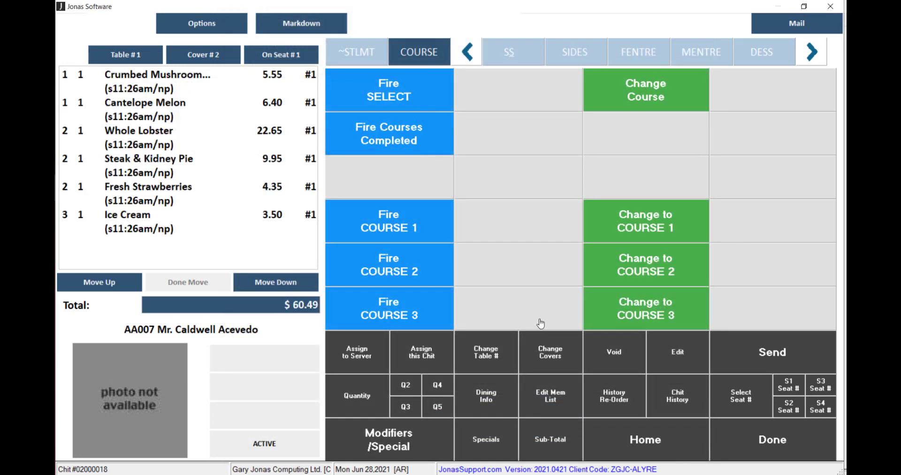
click(591, 64)
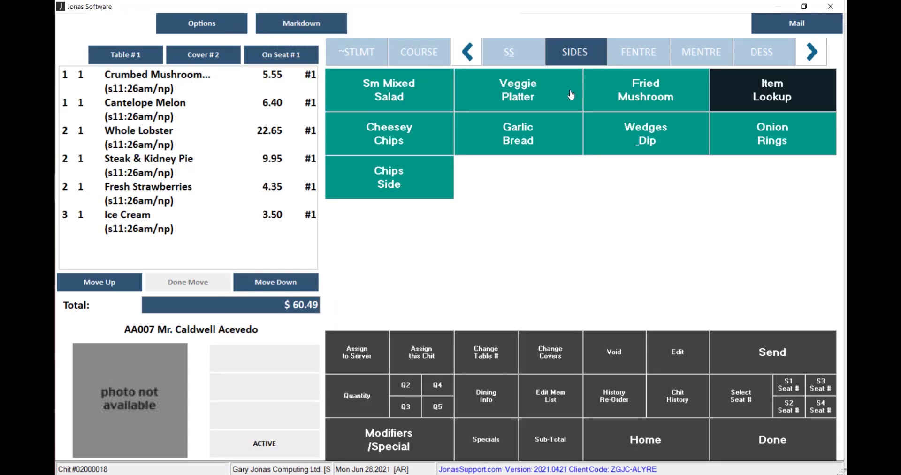
Step: Add Garlic Bread (2.40) to the chit as a Course 2 item
click(550, 134)
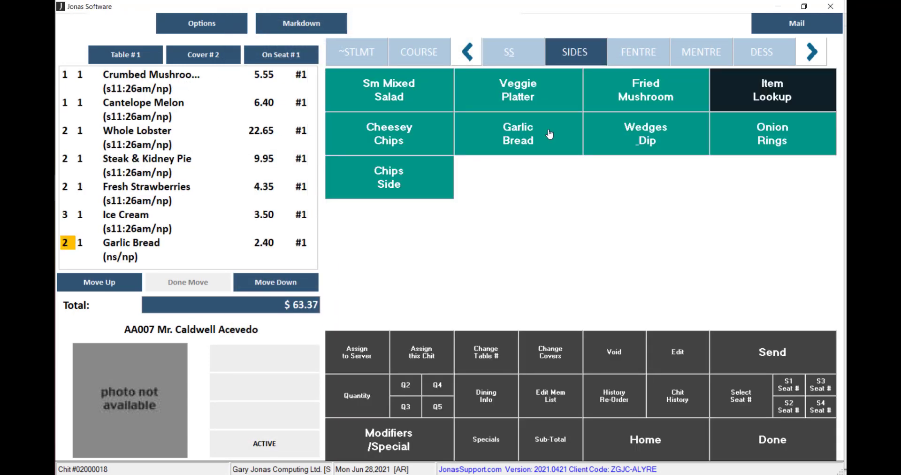
click(444, 61)
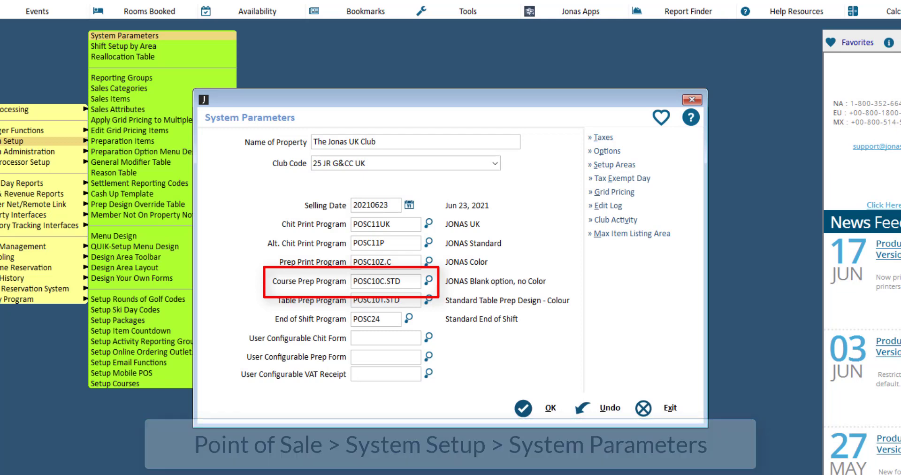
Step: Browse the course prep print programs, keeping POSC10C.STD, and go to general POS options
click(428, 280)
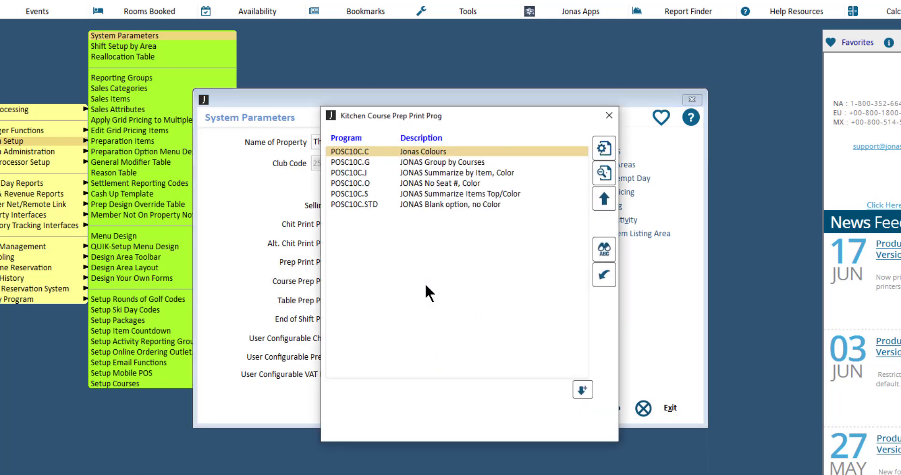
key(Escape)
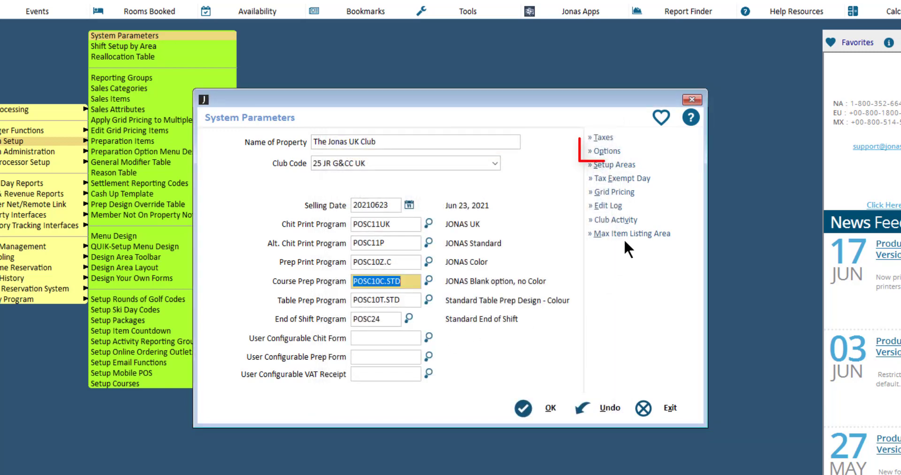
click(648, 154)
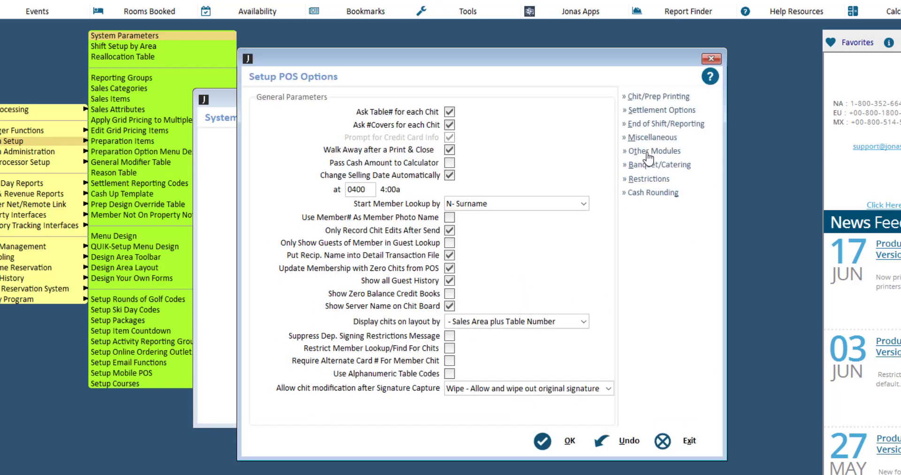
Step: View the Chit/Prep Printing settings in Setup POS Options
click(706, 100)
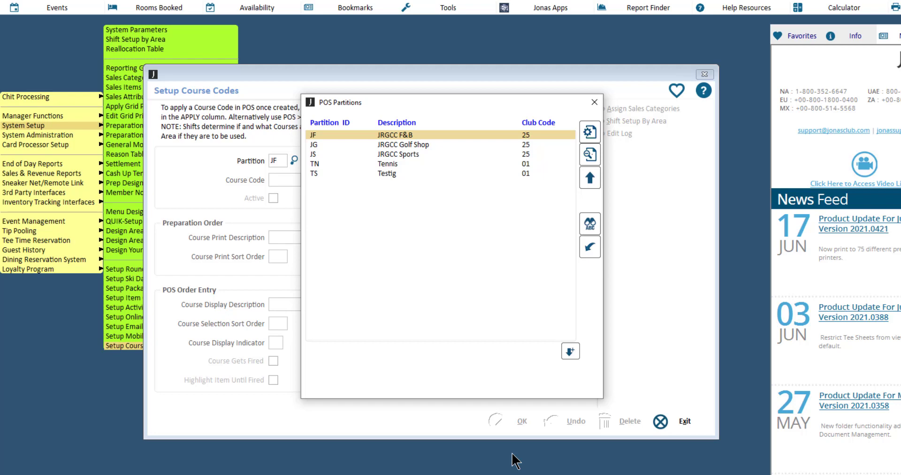
Step: Select partition JF and load course code CR1 for editing
key(Return)
key(Return)
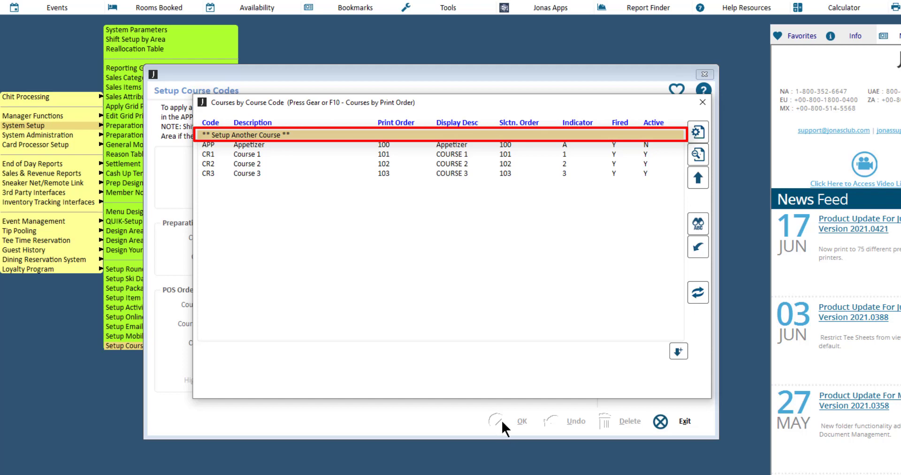
double_click(471, 151)
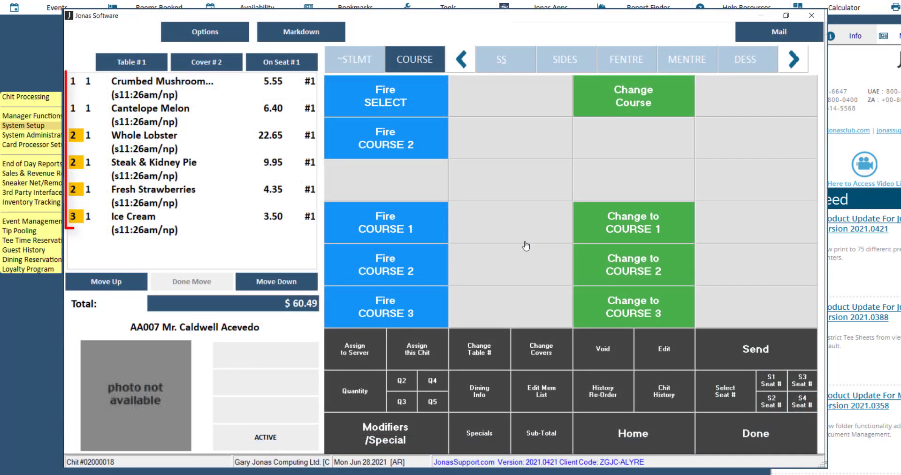
Step: Fire Course 2 on the order chit
click(443, 268)
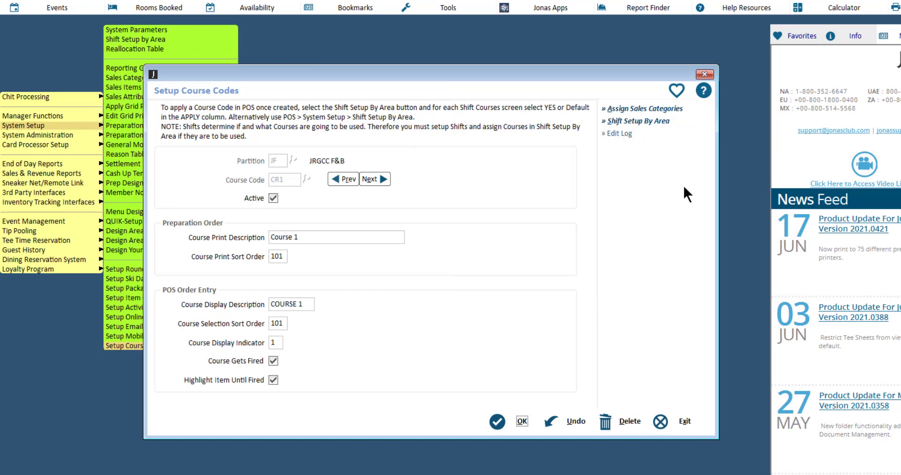
Step: Enter the 16SIDE Side category for assignment to CR1, then open category import
click(703, 112)
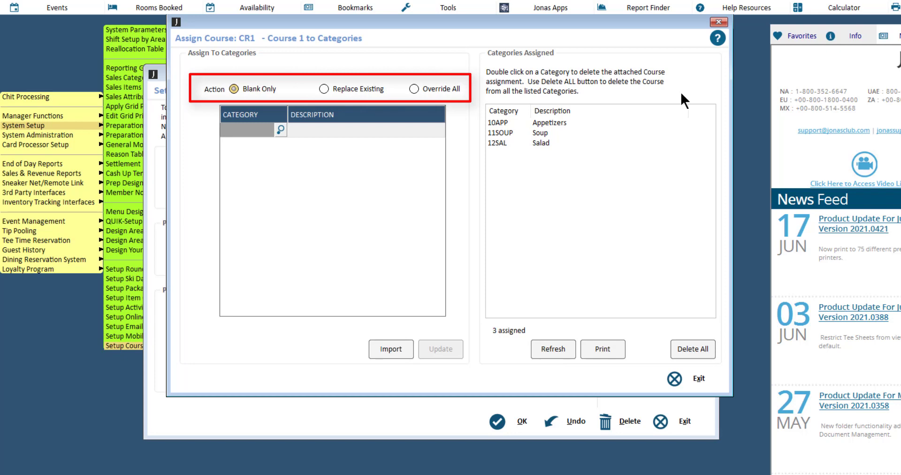
click(281, 127)
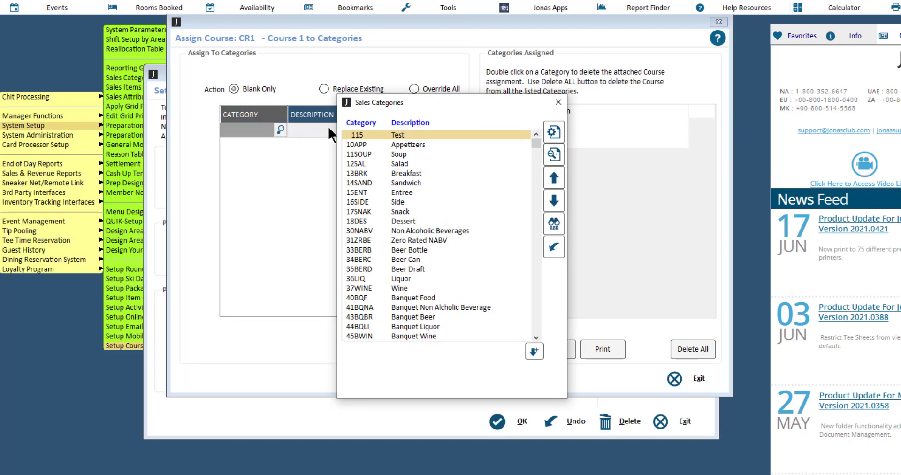
double_click(396, 199)
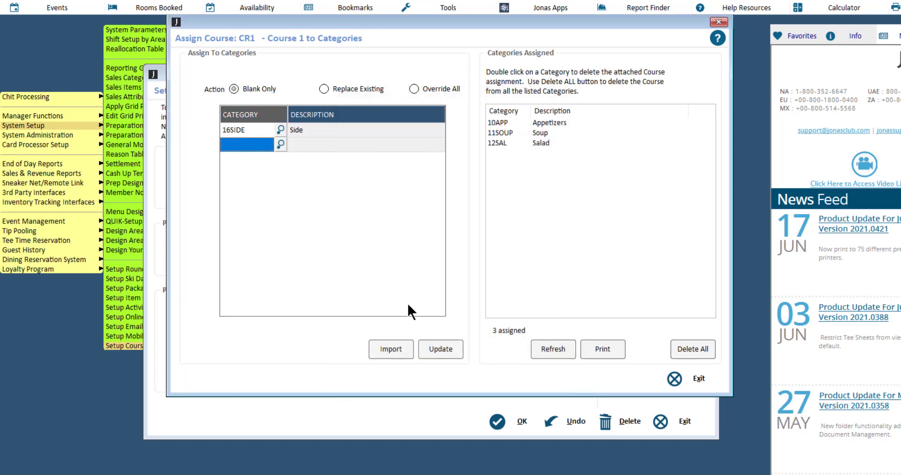
click(390, 349)
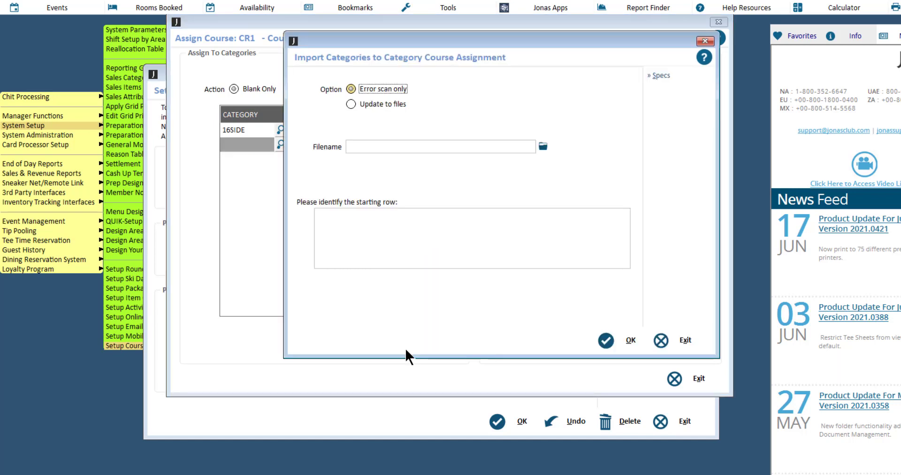
Step: Review the upload file specifications, then exit the import without importing anything
click(684, 81)
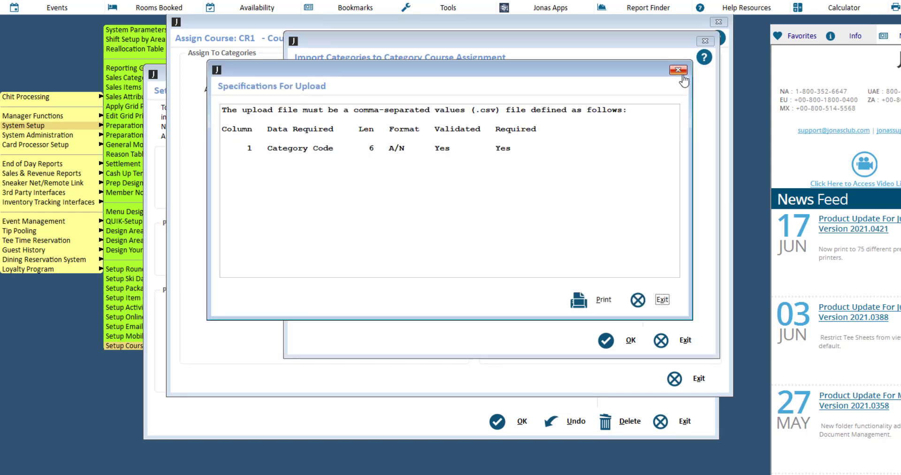
click(677, 70)
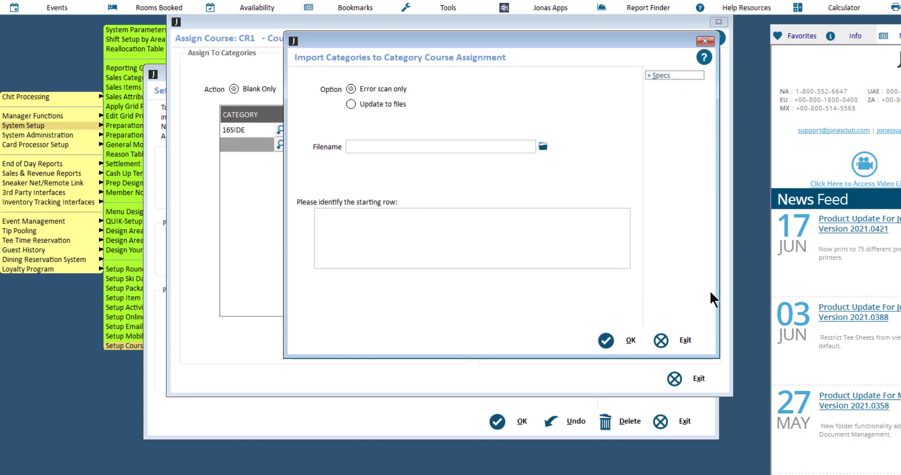
click(686, 341)
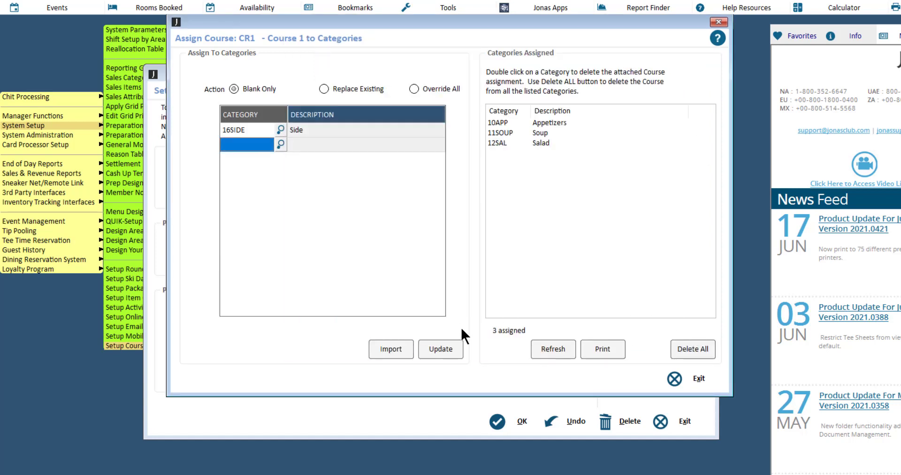
Step: Apply and confirm the 16SIDE assignment to CR1, making four assigned categories
click(461, 353)
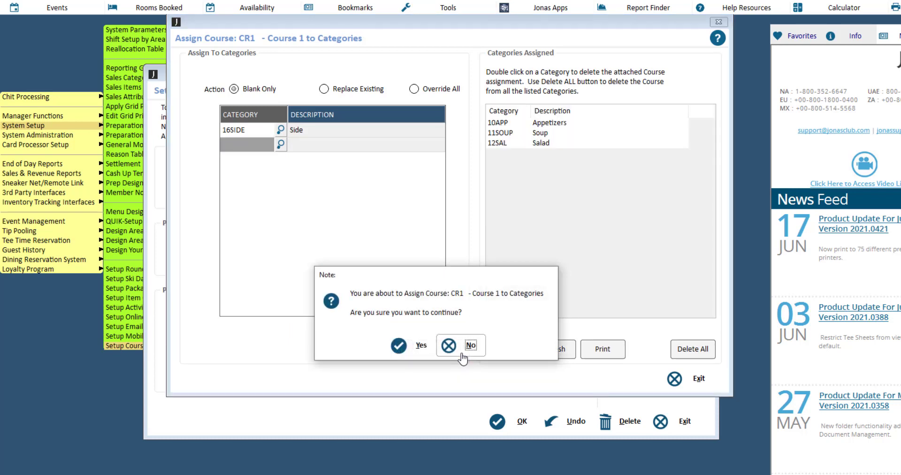
click(421, 345)
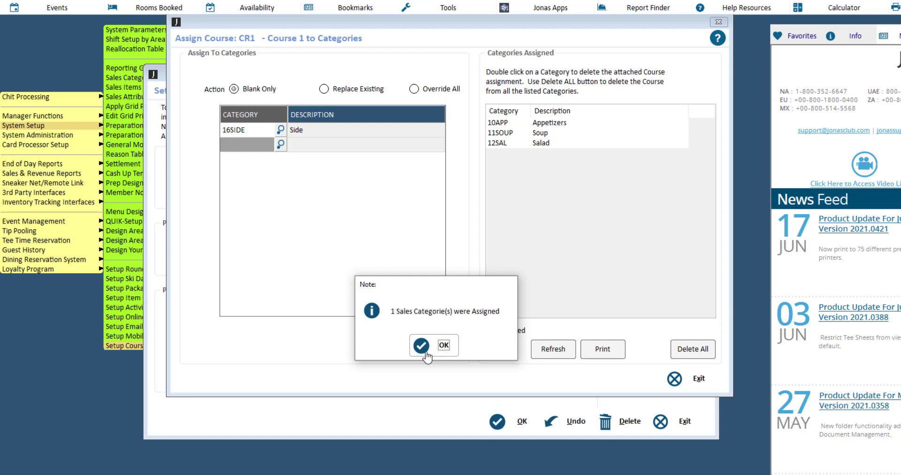
click(425, 352)
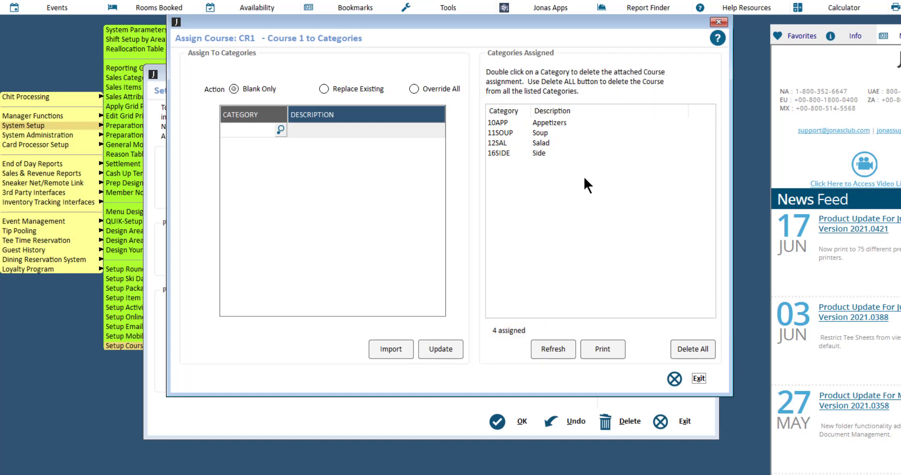
Step: Remove the 16SIDE Side category from Course 1, leaving CR1 with three categories
double_click(584, 151)
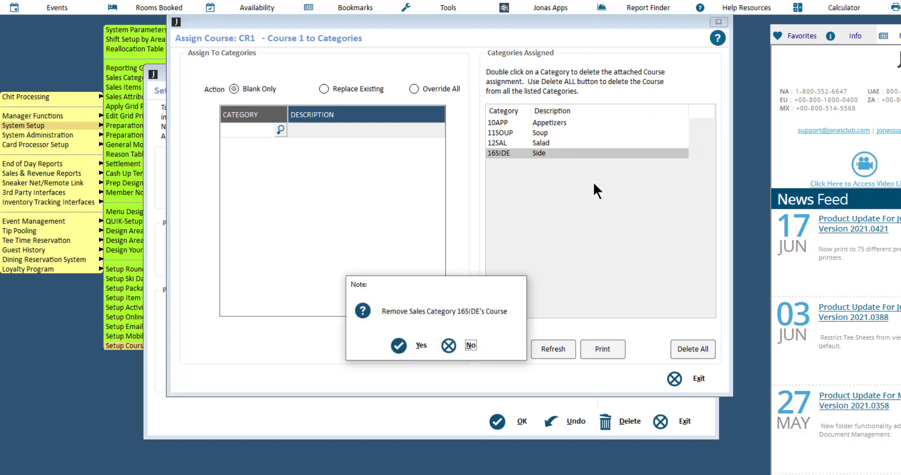
click(399, 347)
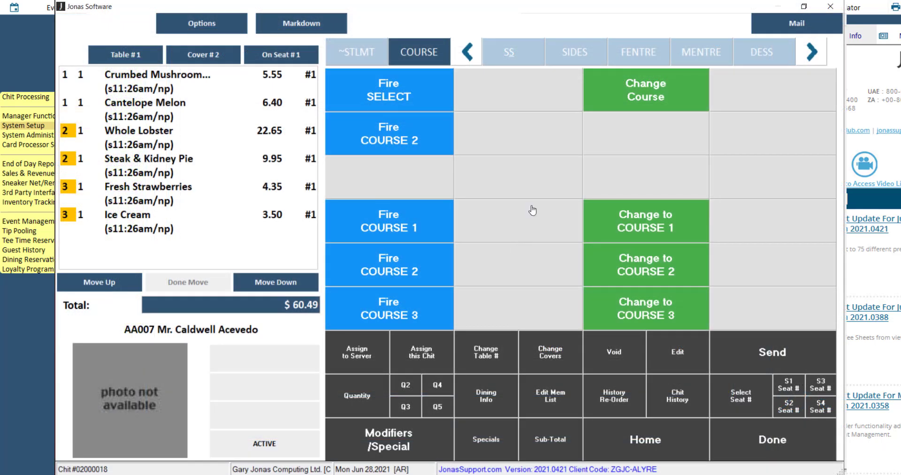
Step: Change the Fresh Strawberries item on the chit to COURSE 2
click(181, 188)
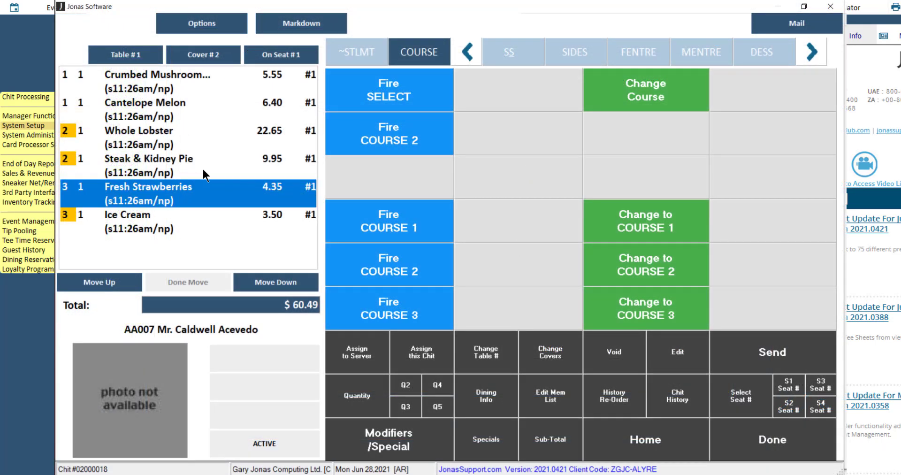
click(618, 106)
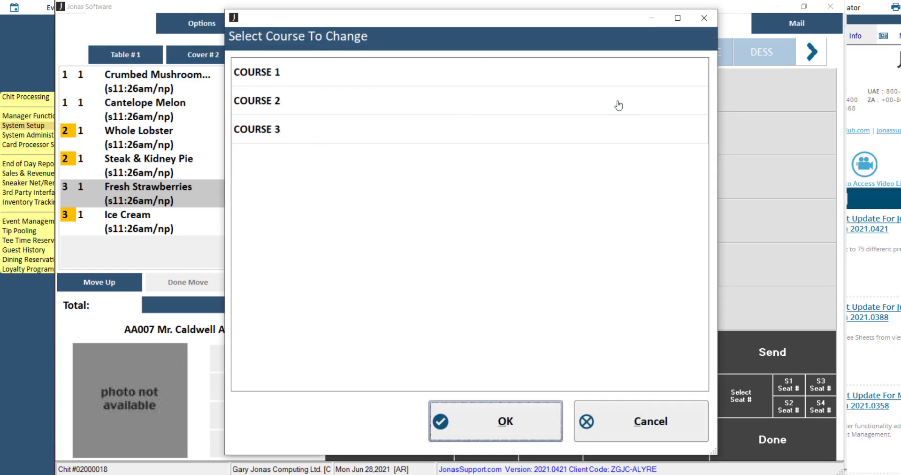
click(343, 109)
click(467, 418)
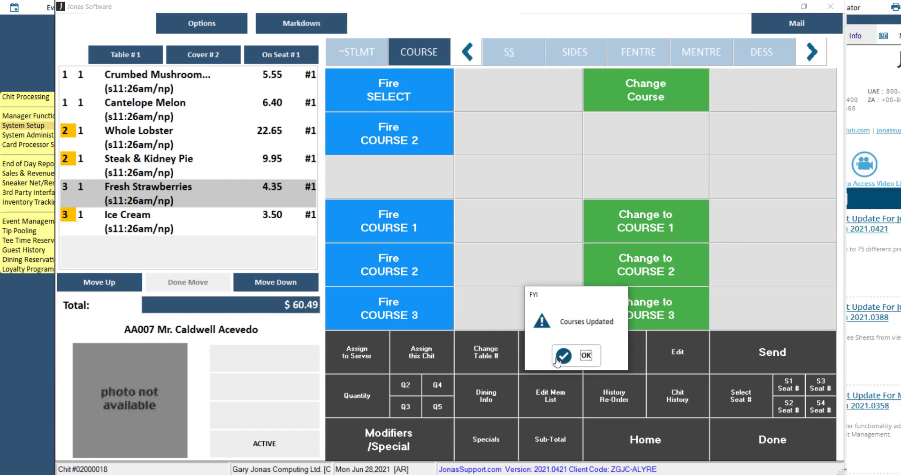
click(557, 360)
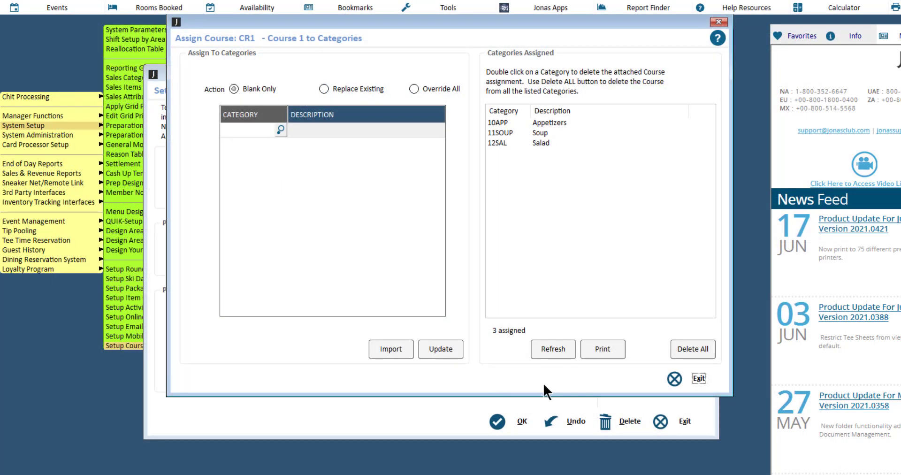
Step: Exit the course-to-categories assignment and bring up Shift Setup By Area for Wexford Room
click(674, 380)
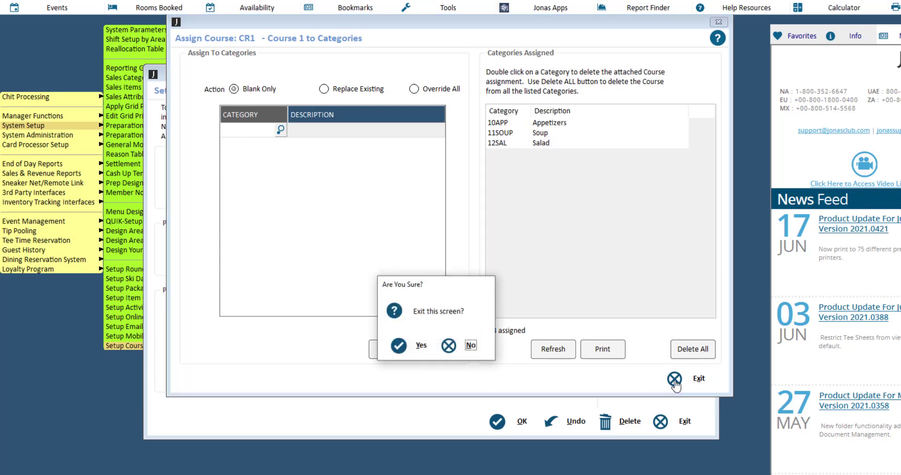
click(403, 358)
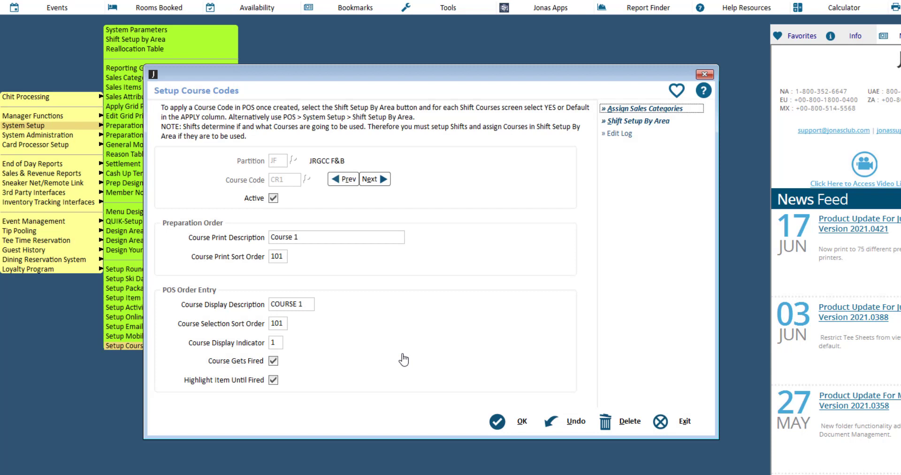
click(694, 123)
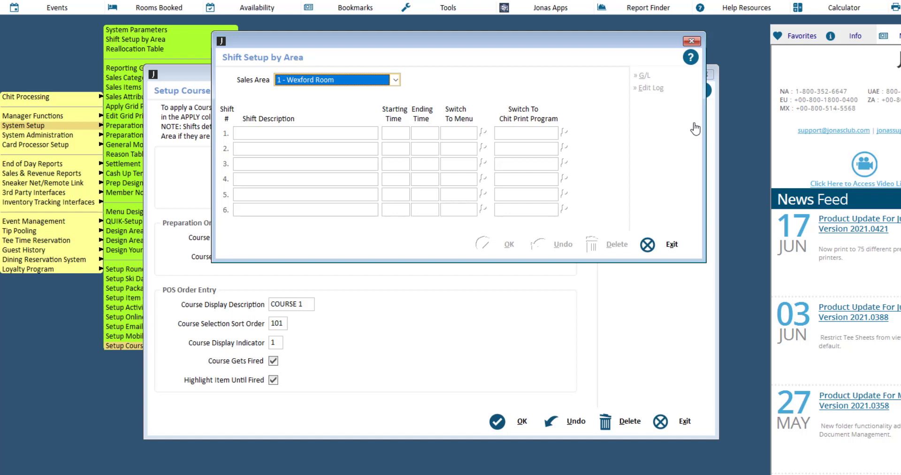
Step: Switch the shift setup to sales area 2 - Grille Room to show its Lunch and Dinner shifts
key(alt+Down)
key(Down)
key(Return)
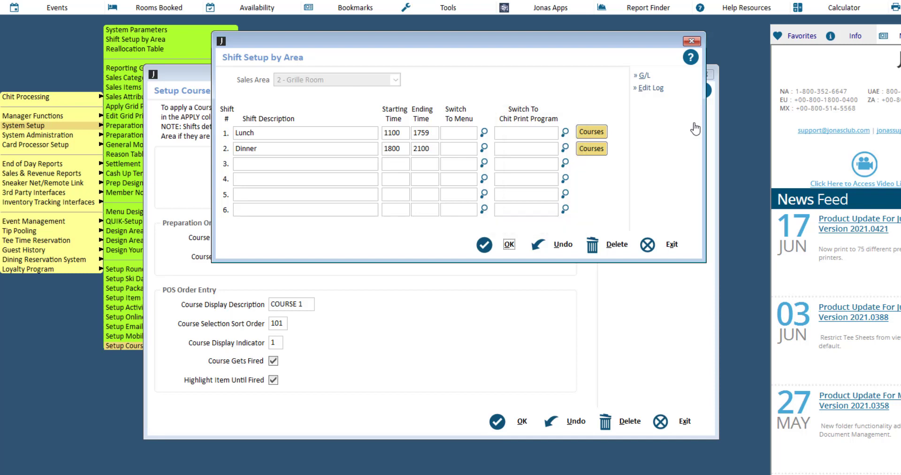
Step: Give the Lunch shift a YE - Yellow course indicator with CR3 applied, and save
click(603, 136)
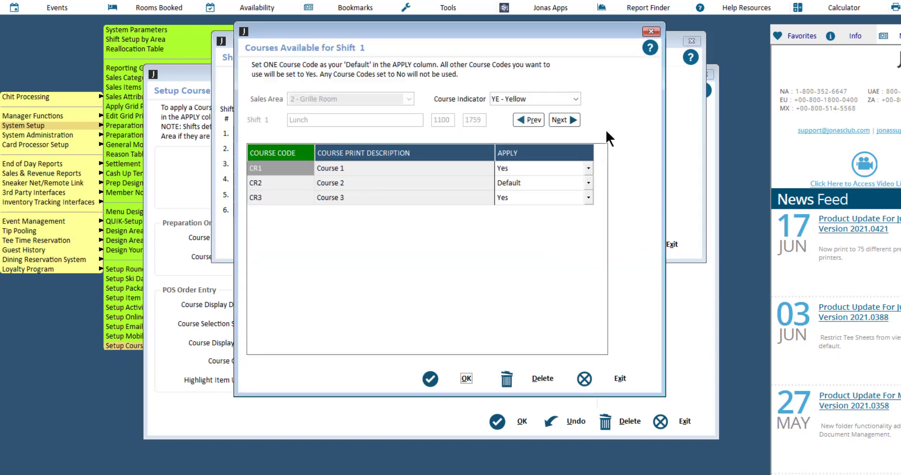
click(578, 95)
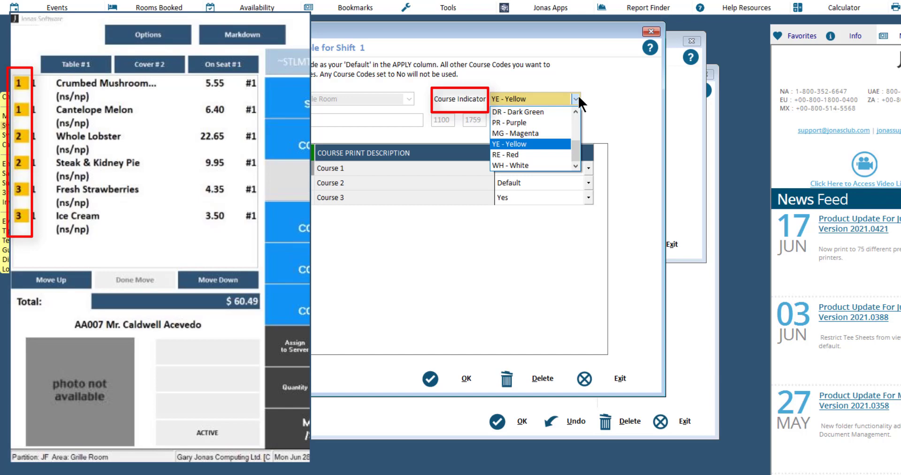
click(611, 94)
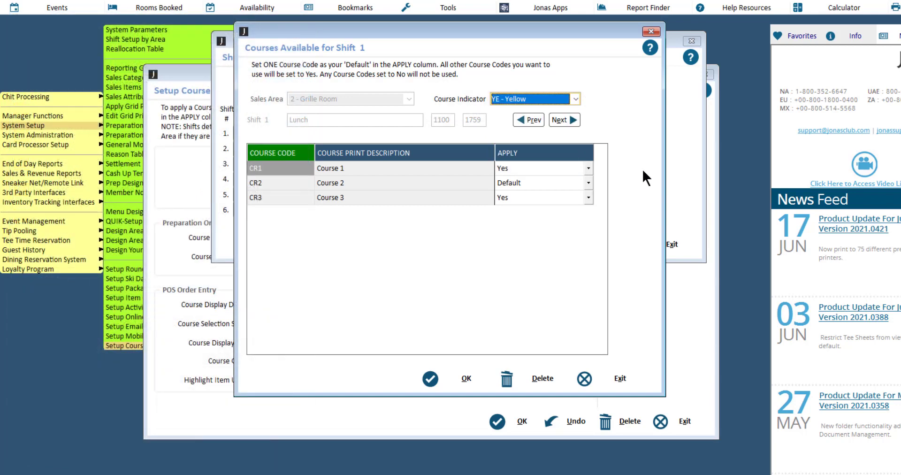
click(586, 198)
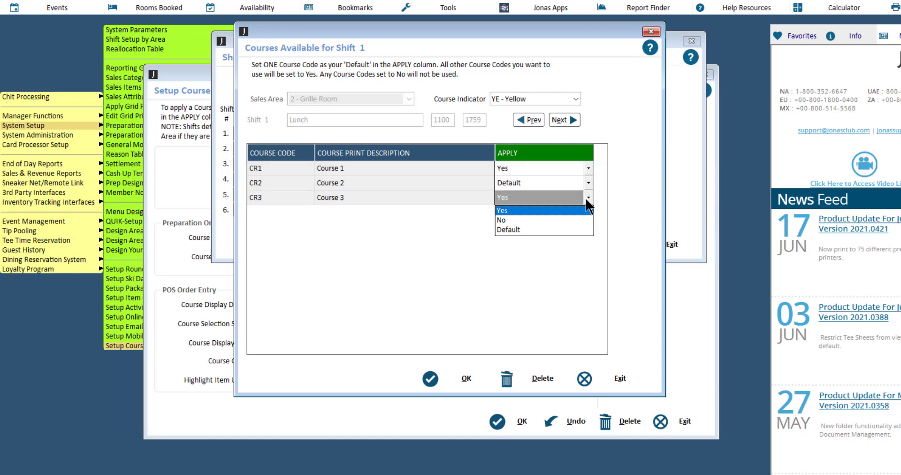
click(632, 190)
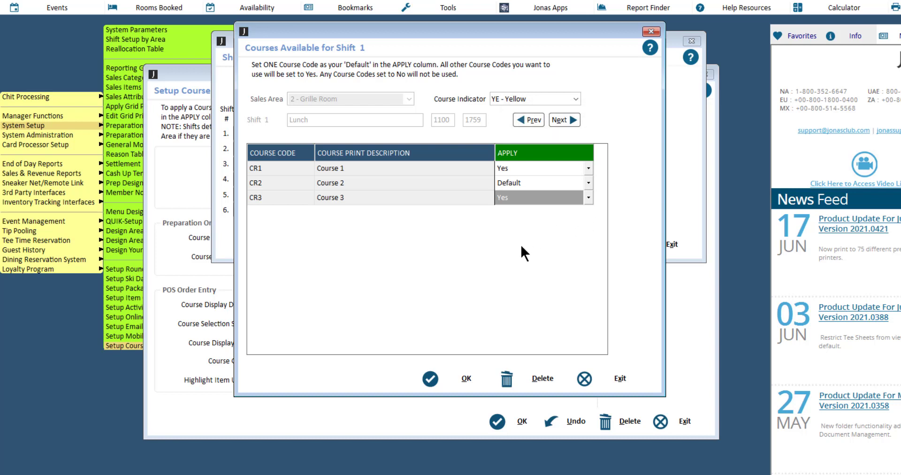
click(478, 388)
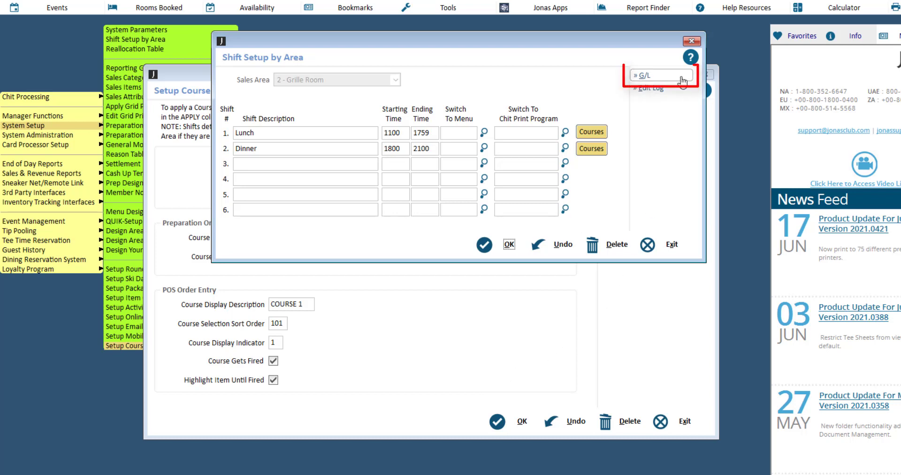
Step: Check the G/L reallocation by shift, then save and close the Grille Room shift setup
click(644, 76)
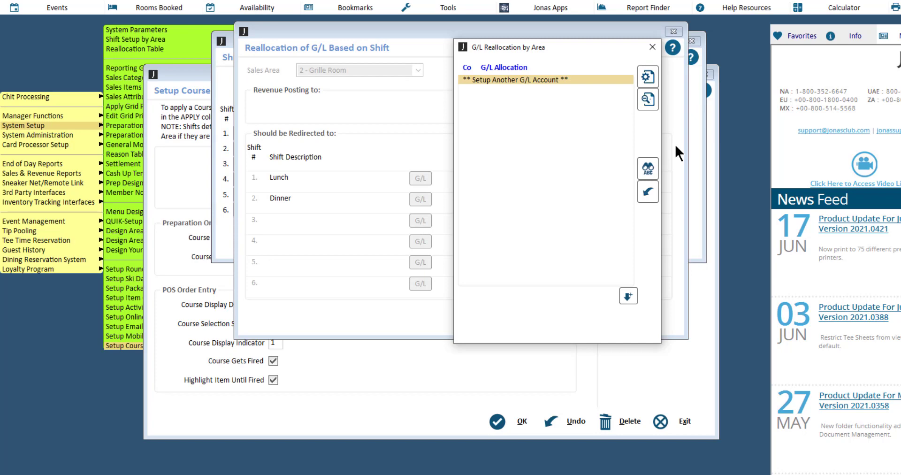
key(Escape)
key(Escape)
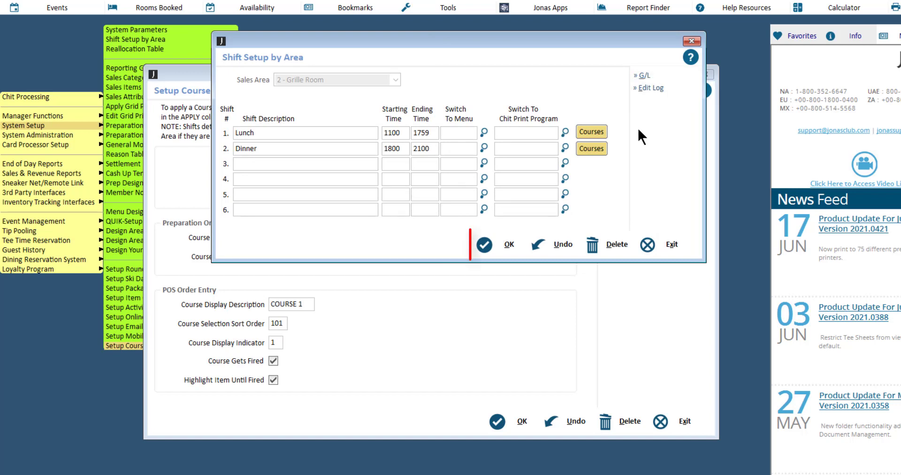
click(512, 245)
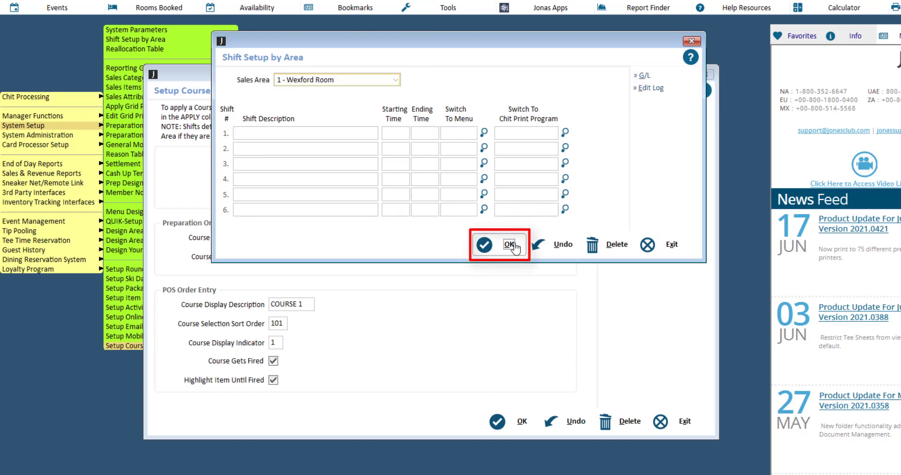
click(649, 243)
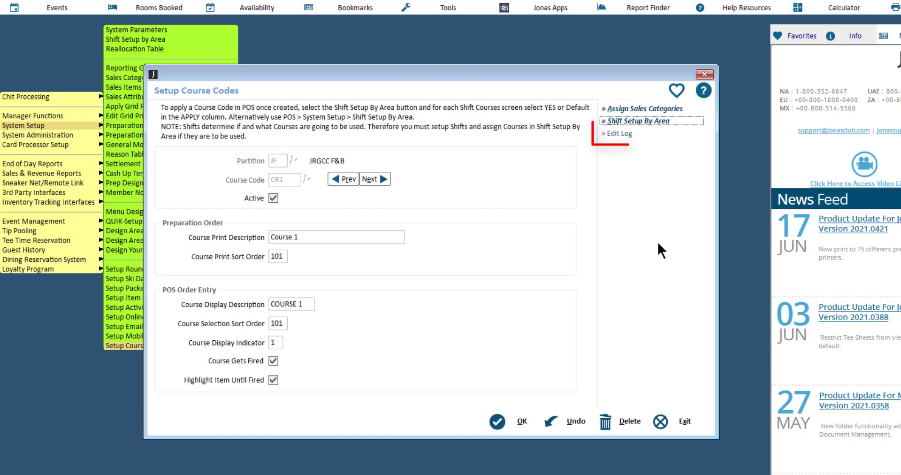
Step: View CR1's edit log entry for the sort order change from 100 to 101
click(689, 136)
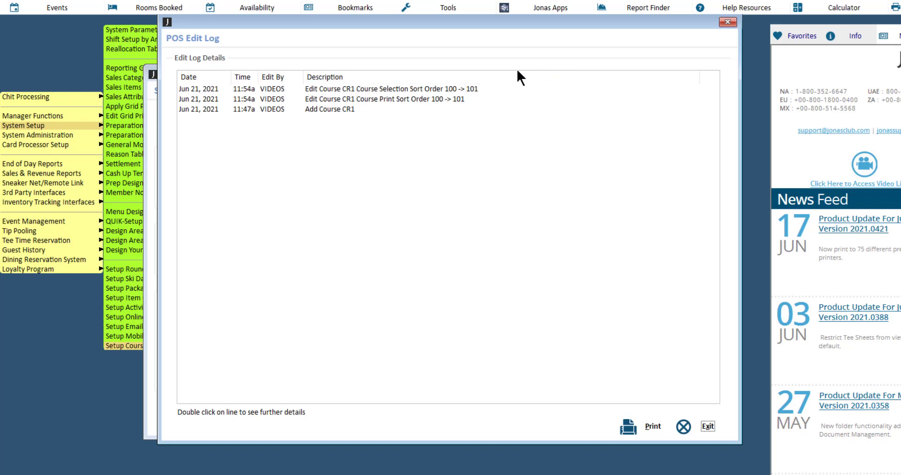
double_click(484, 89)
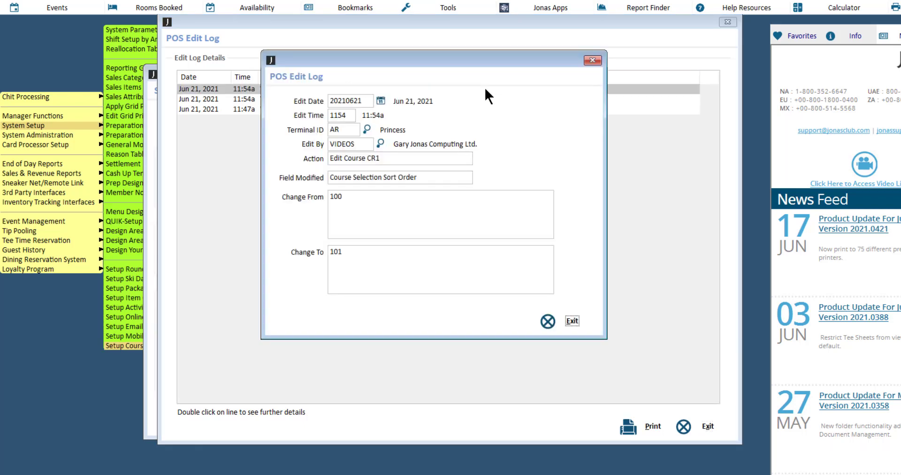
key(Escape)
key(Escape)
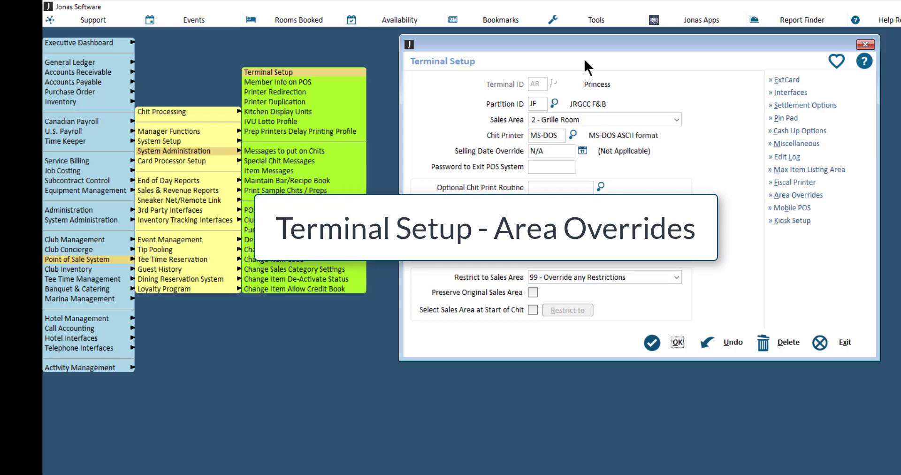
Step: Review the terminal's area overrides and accept them
click(847, 197)
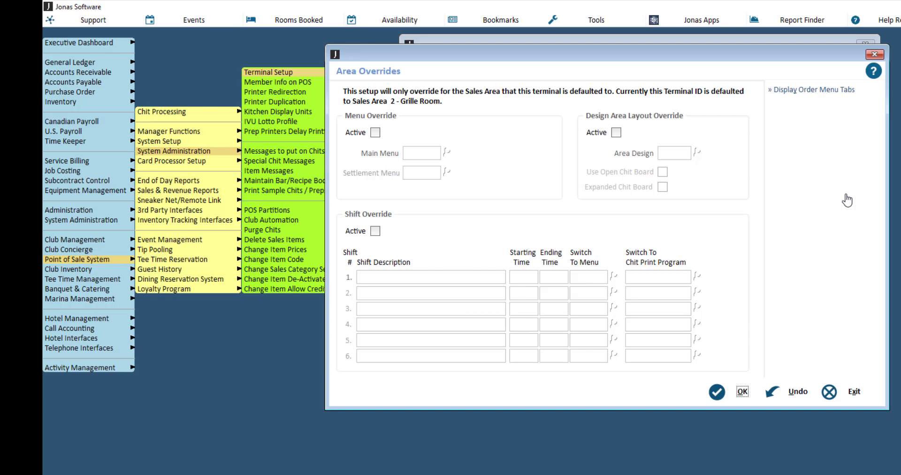
click(745, 395)
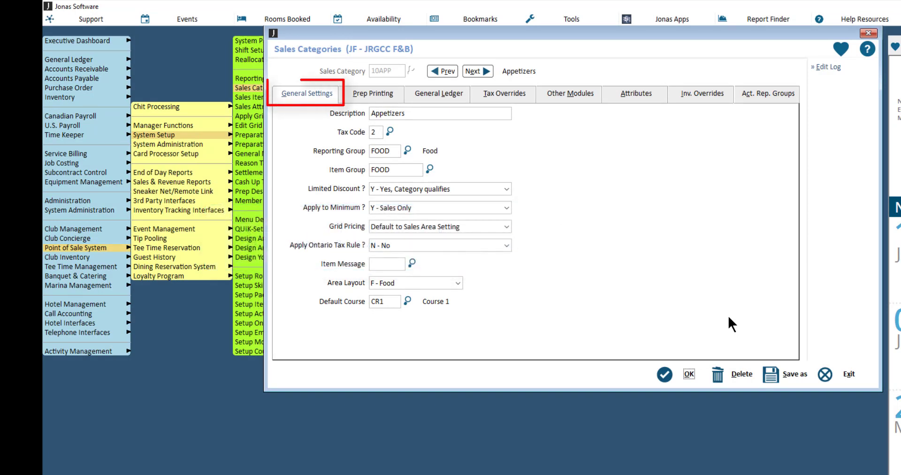
Step: Look up the Appetizers default course and close the list, keeping CR1 - Course 1
click(406, 302)
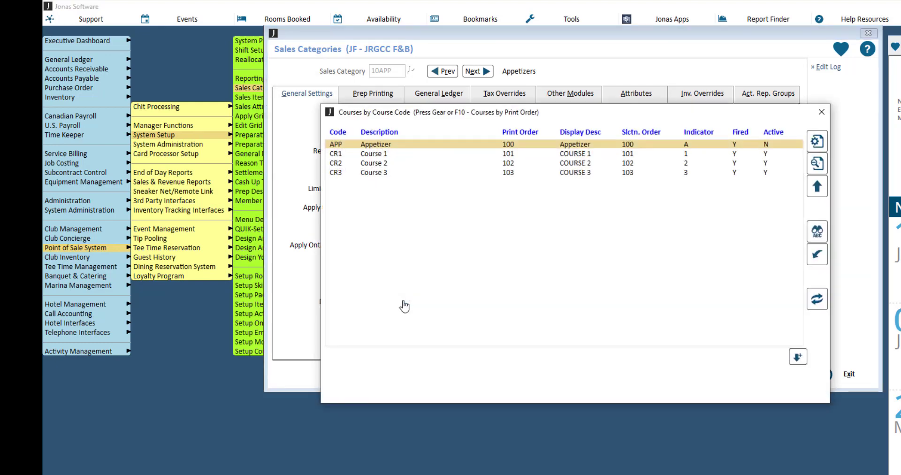
key(Escape)
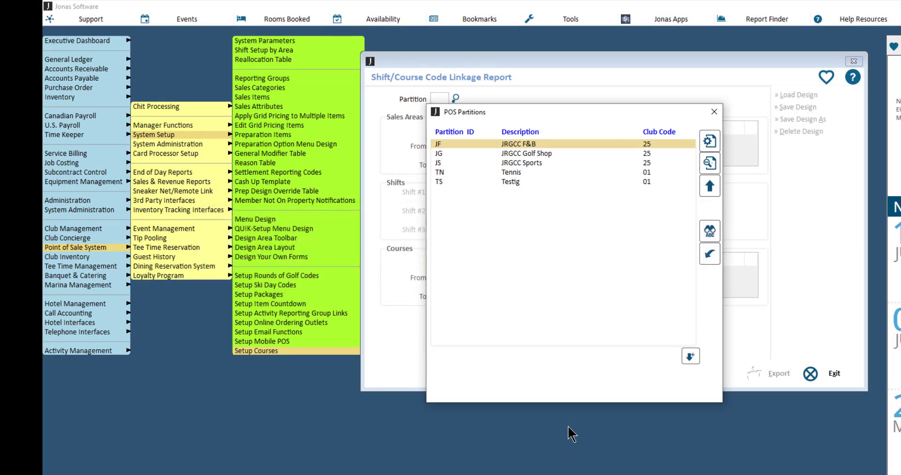
Step: Export the linkage report for the JF JRGCC F&B partition to Excel
key(Return)
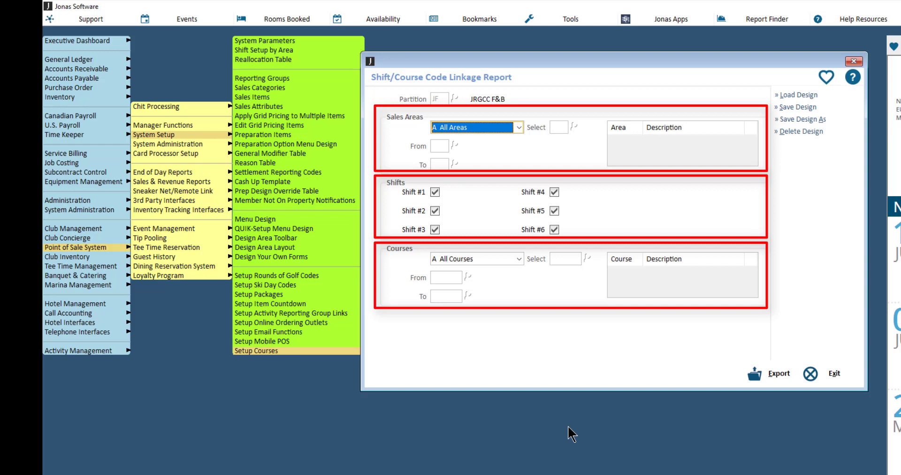
click(779, 373)
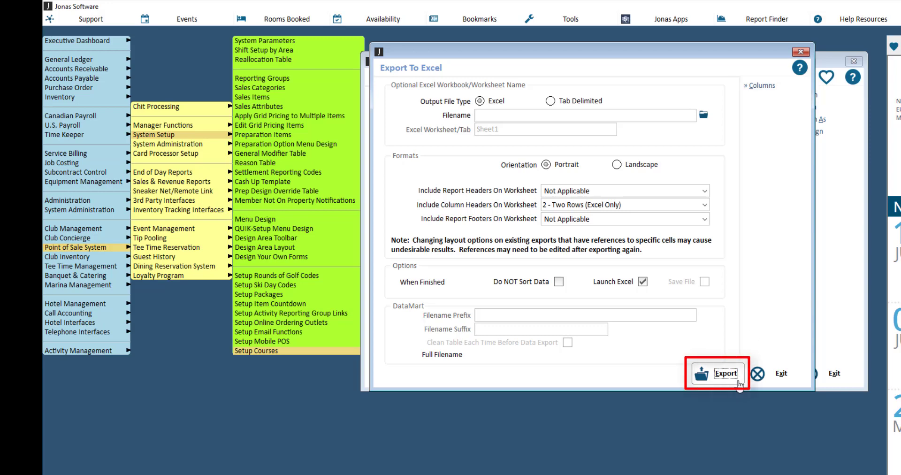
click(725, 374)
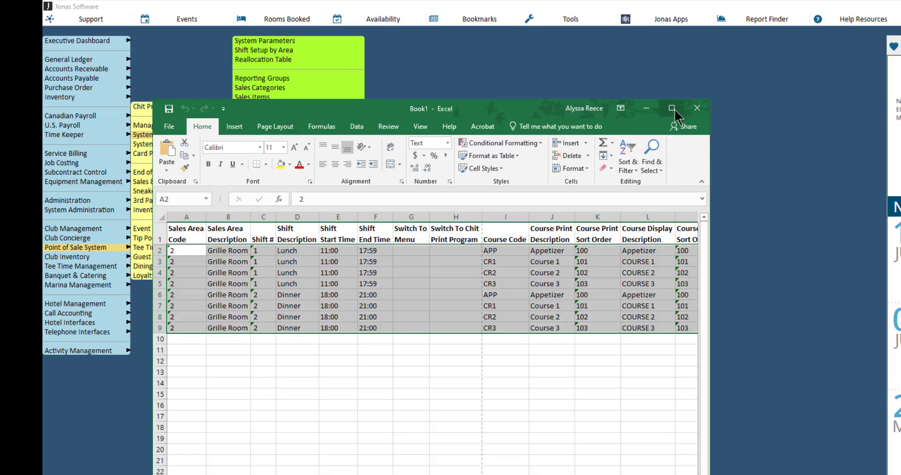
Step: Maximize the Excel window showing the exported linkage report and deselect the data range
click(672, 108)
click(677, 337)
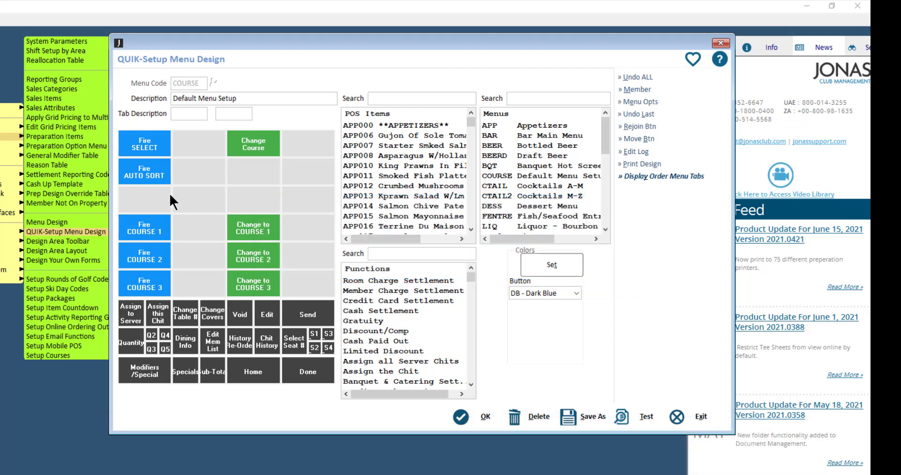
Step: Show the Fire SELECT button's settings and list its Fire Course Option choices
click(159, 150)
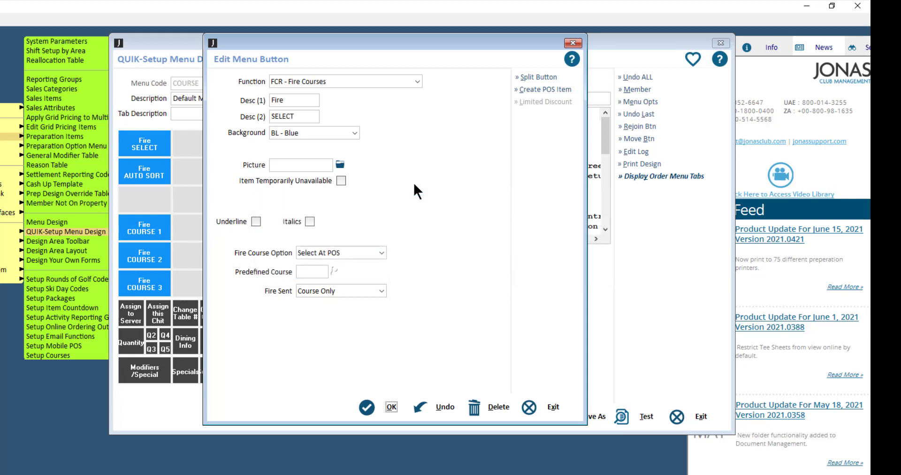
click(382, 253)
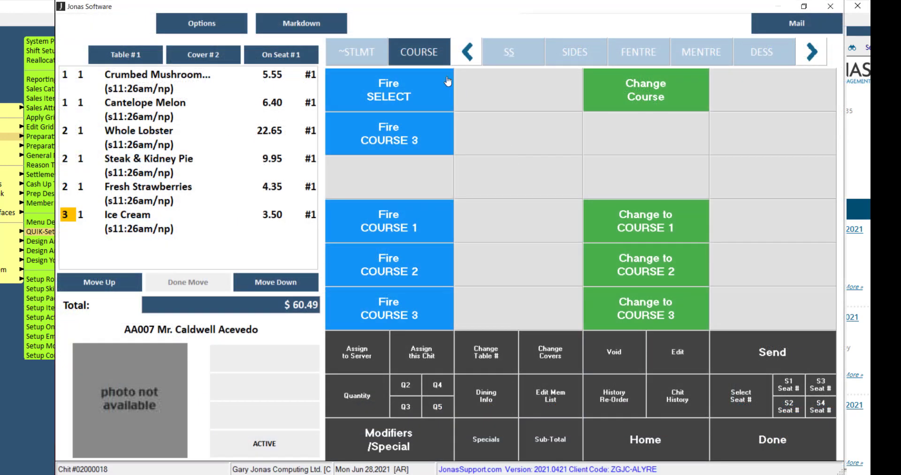
Step: Fire COURSE 3 on the chit using Fire SELECT
click(448, 81)
click(446, 79)
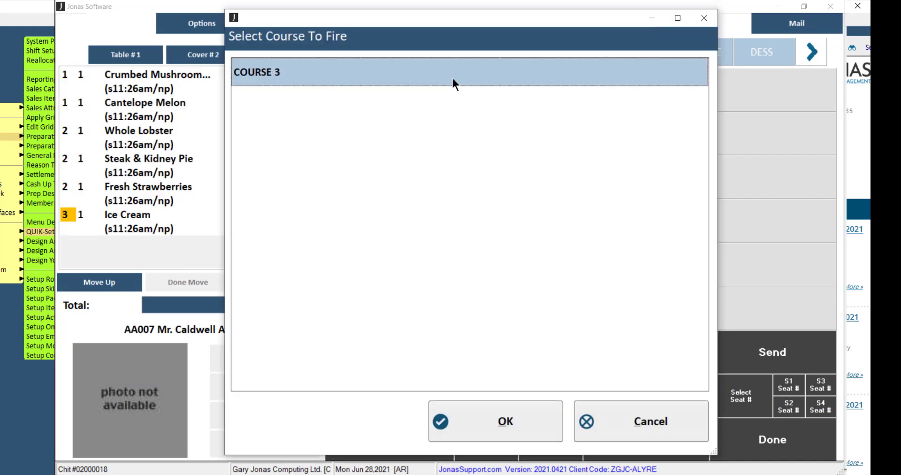
click(527, 413)
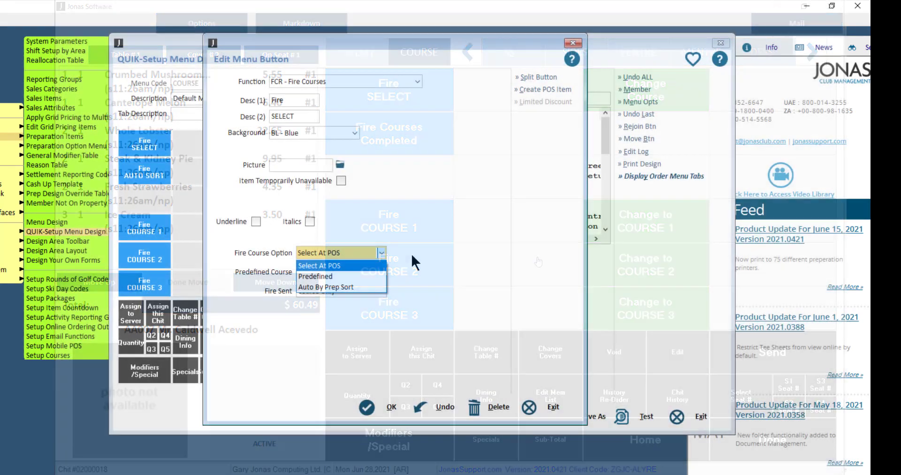
key(Down)
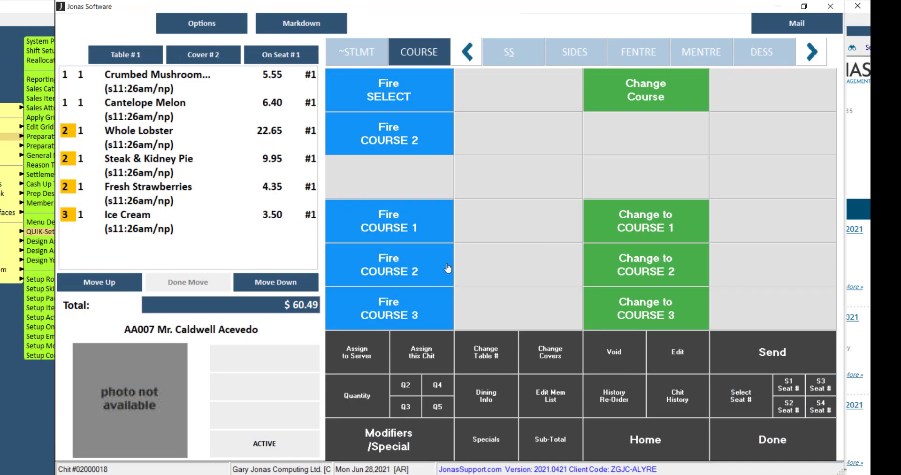
Step: Fire course 2, then course 1, answering Yes to send the unsent items
click(448, 268)
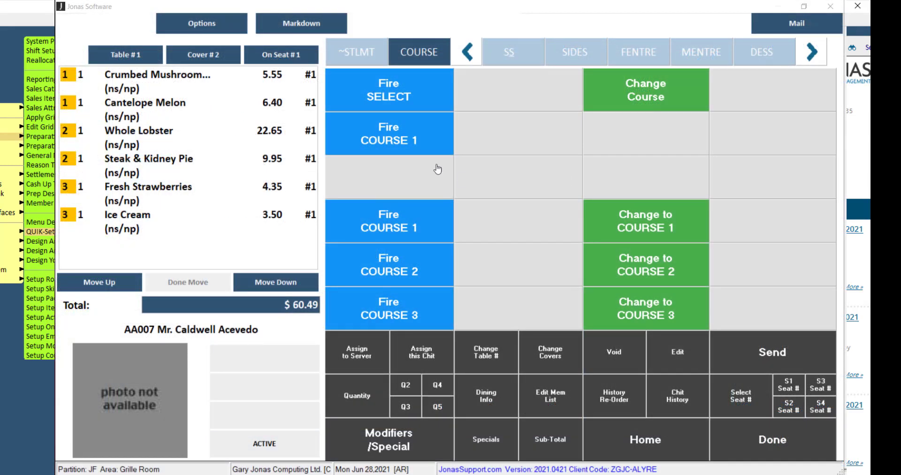
click(431, 140)
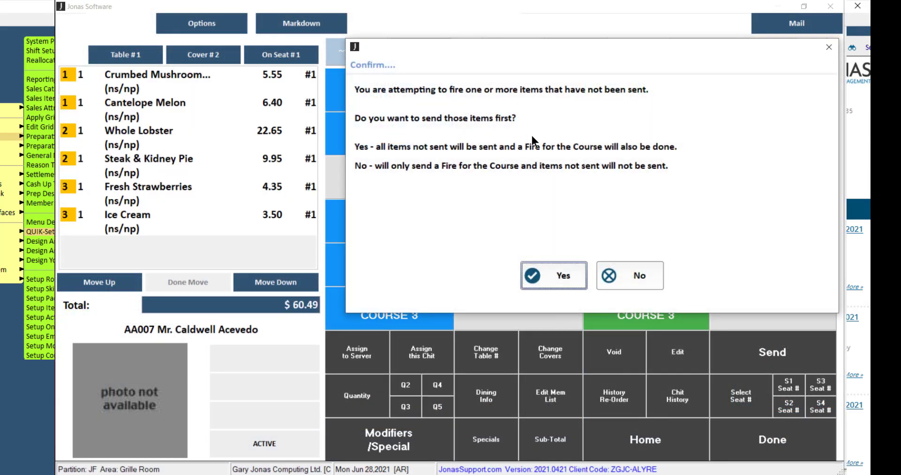
click(584, 279)
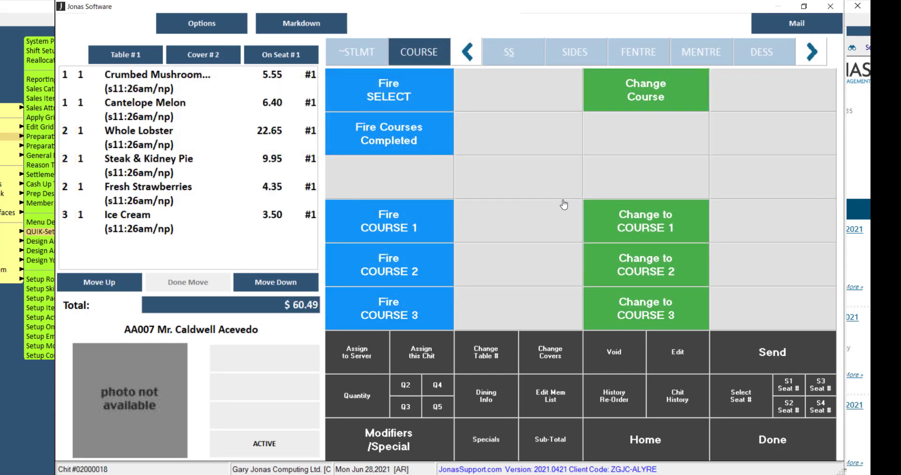
Step: Add Garlic Bread from SIDES, keeping the fire course option at Select At POS
click(592, 65)
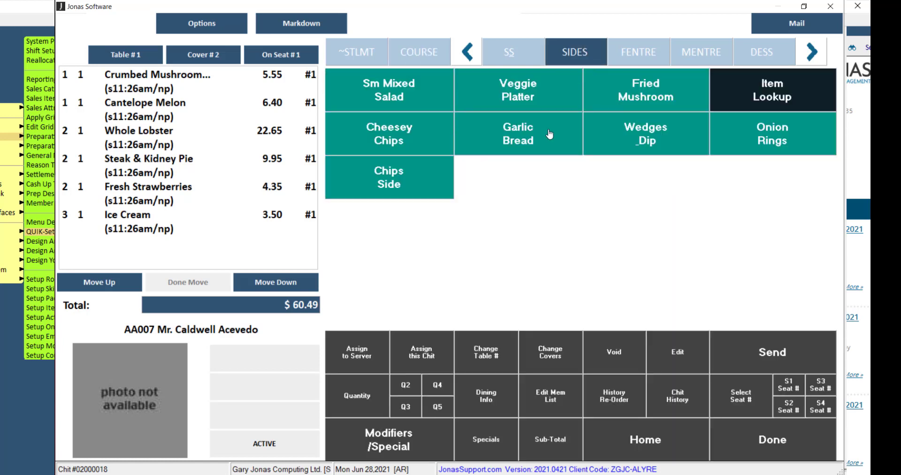
click(548, 133)
click(440, 58)
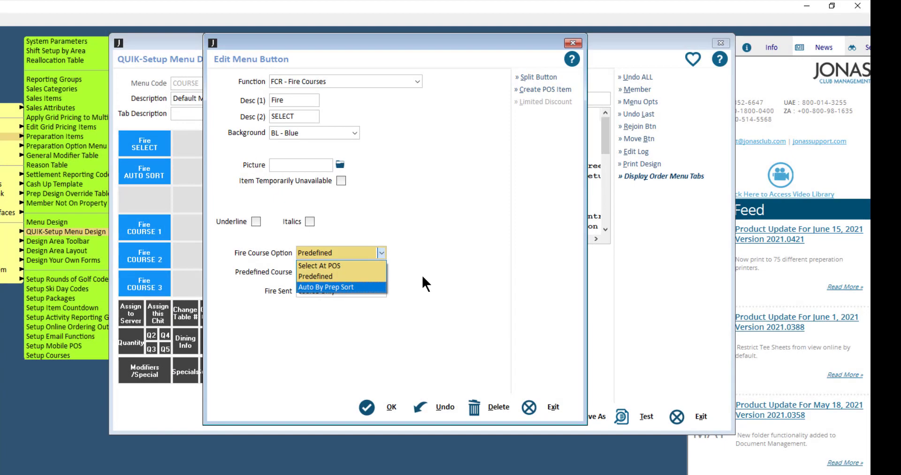
key(Return)
click(382, 290)
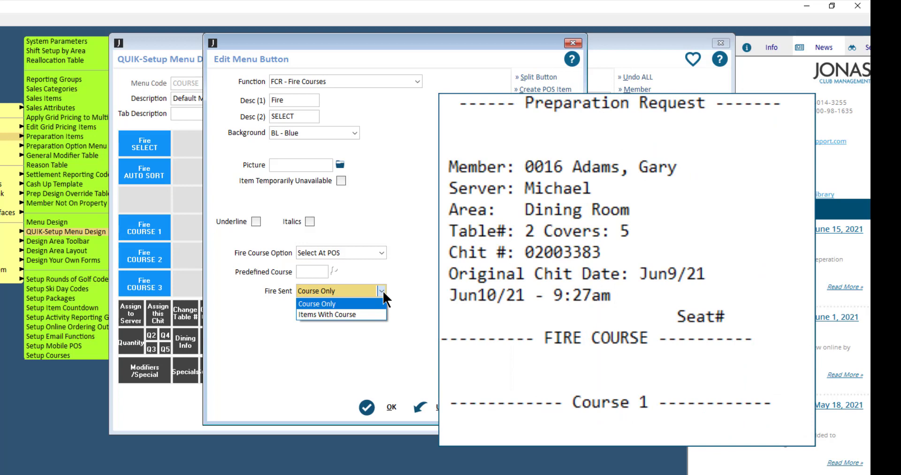
Step: Set Fire Sent to Items With Course, close without saving, and open the Change Course button
key(Down)
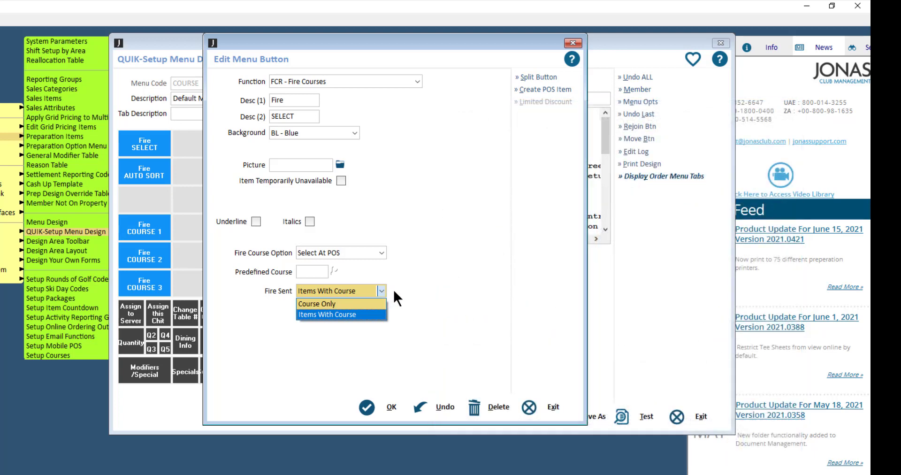
click(393, 288)
key(Escape)
key(Tab)
key(Return)
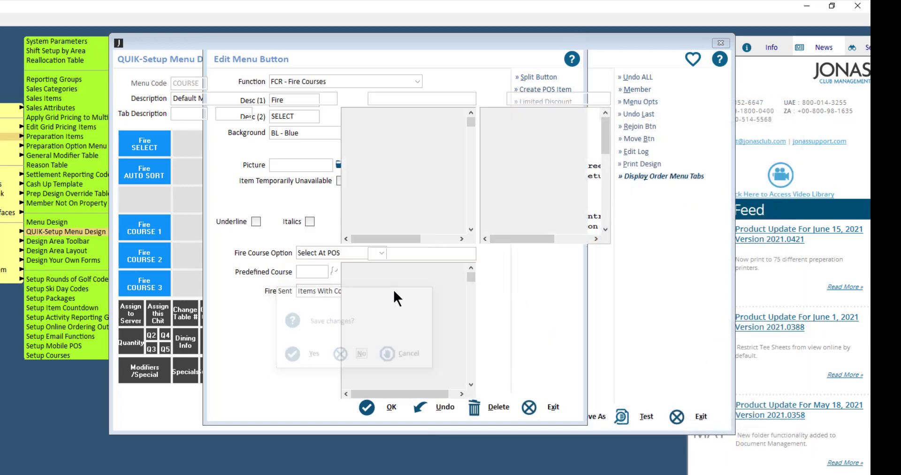
click(271, 148)
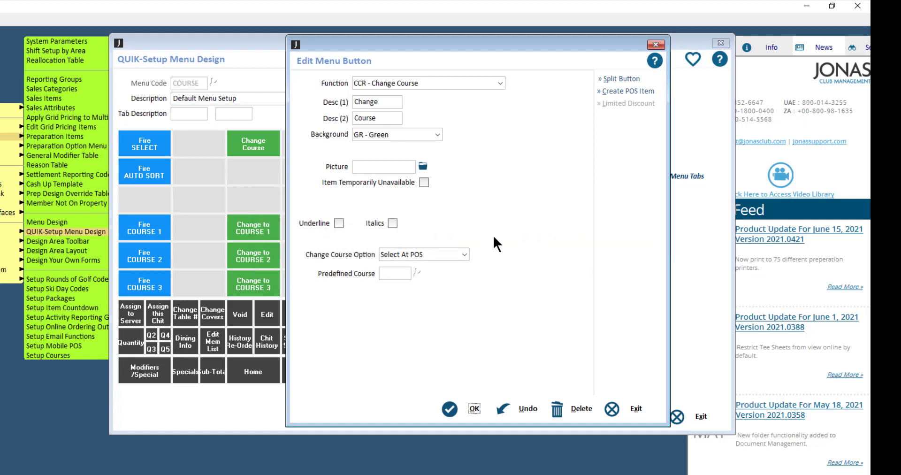
Step: Move Fresh Strawberries to COURSE 2 with Change Course
click(465, 254)
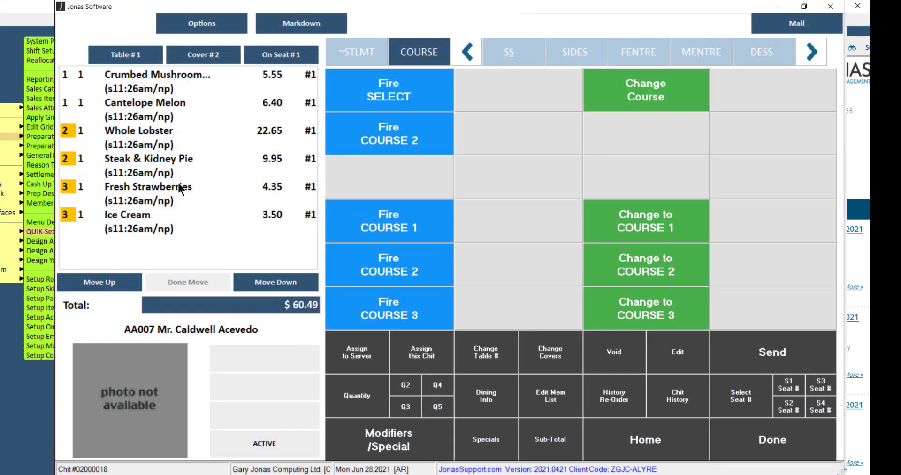
click(180, 188)
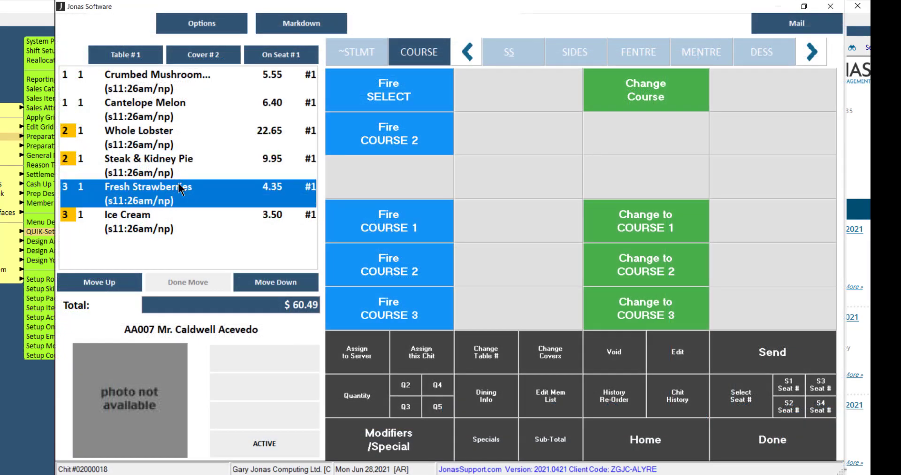
click(617, 105)
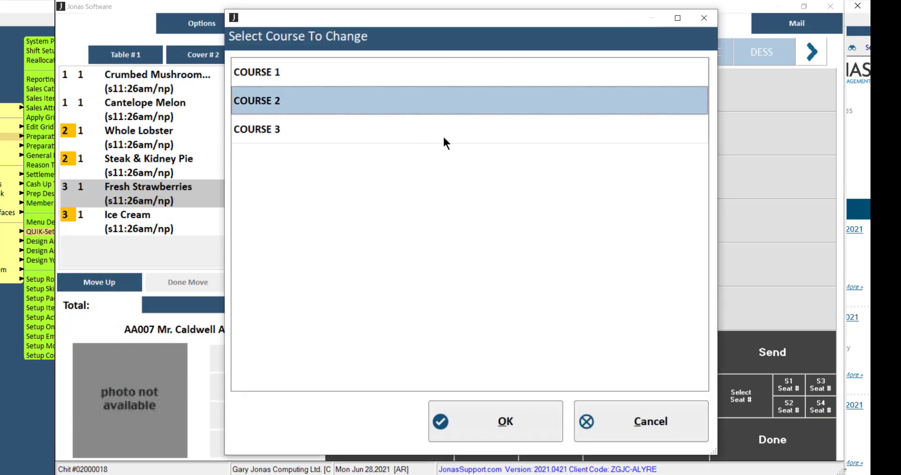
click(463, 420)
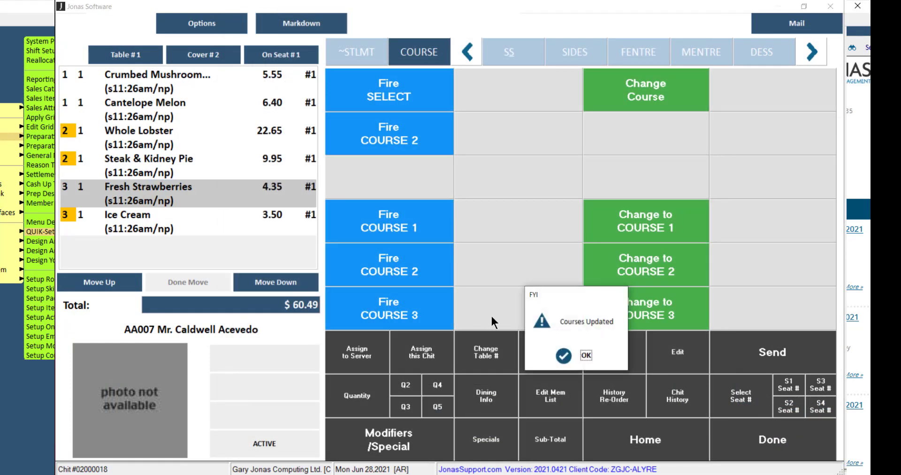
click(557, 360)
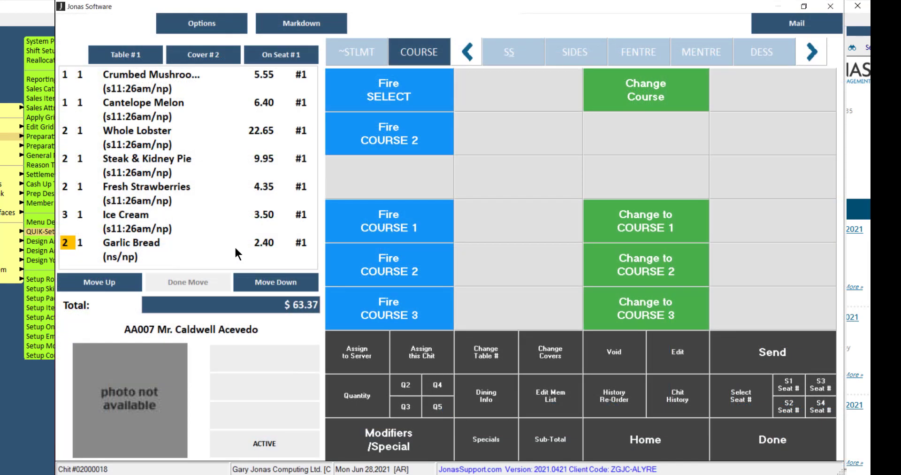
Step: Move Garlic Bread to COURSE 1
click(235, 254)
click(625, 229)
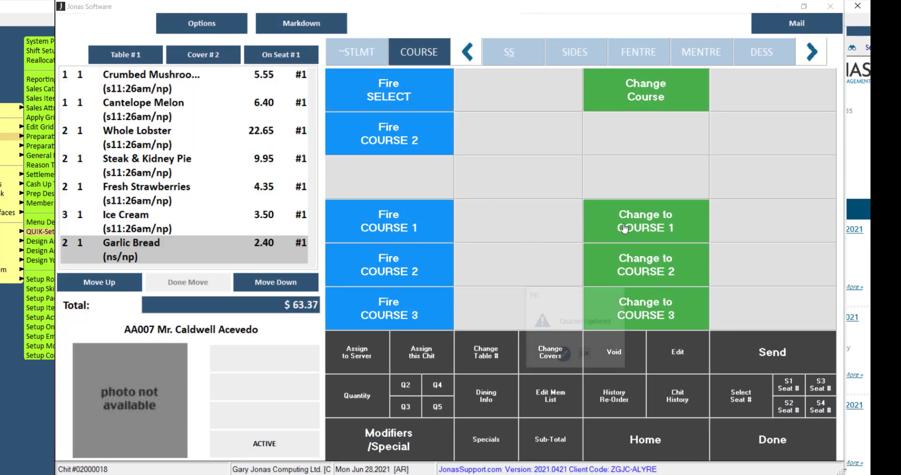
click(587, 355)
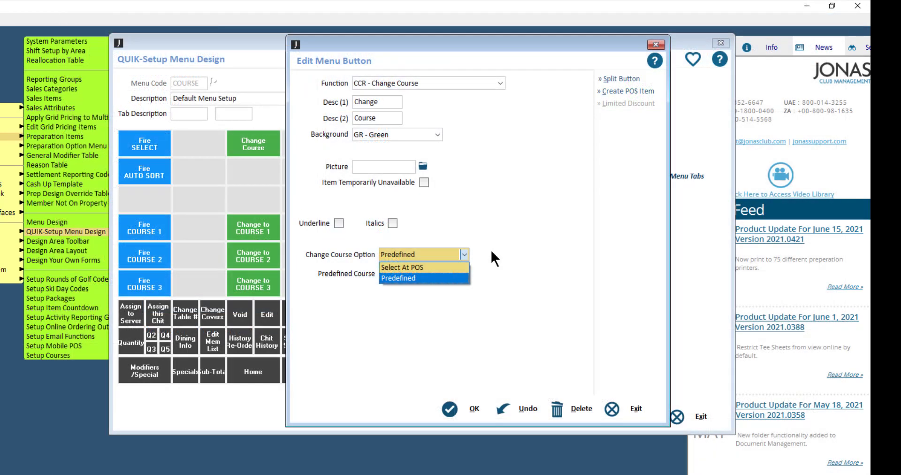
Step: Keep the Change Course Option at Select At POS and save the button settings
key(Up)
key(Return)
click(474, 408)
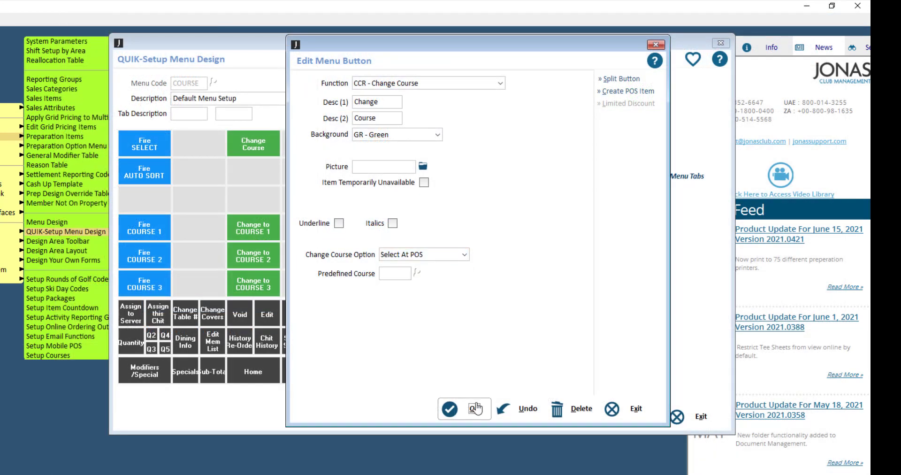